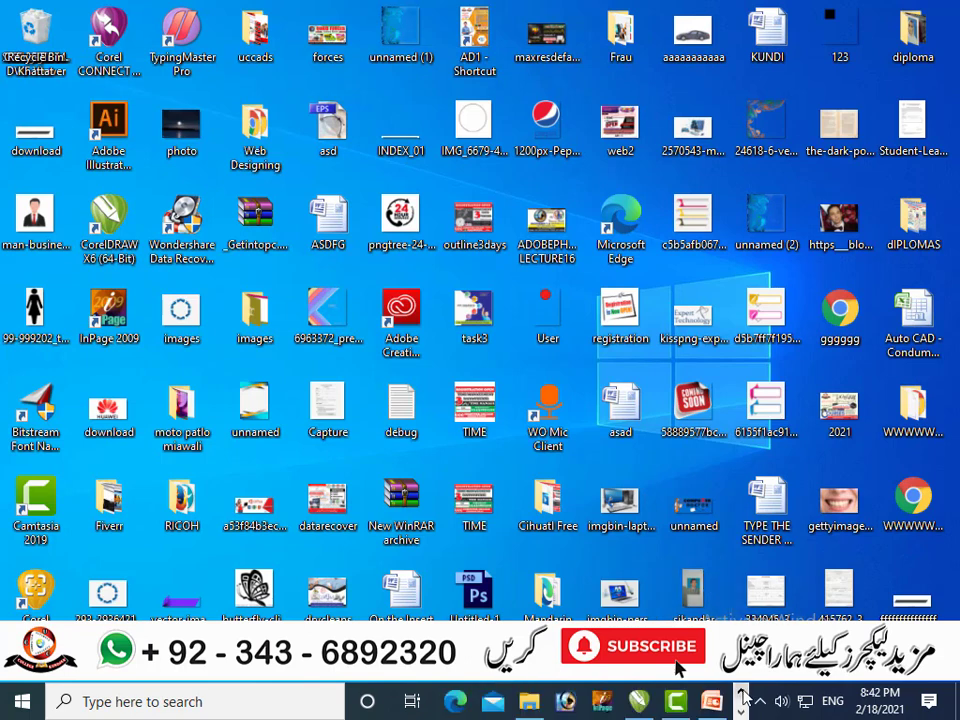
Restore the PowerPoint lecture presentation from the taskbar overflow, showing its OUTLINE slide.
left_click(742, 694)
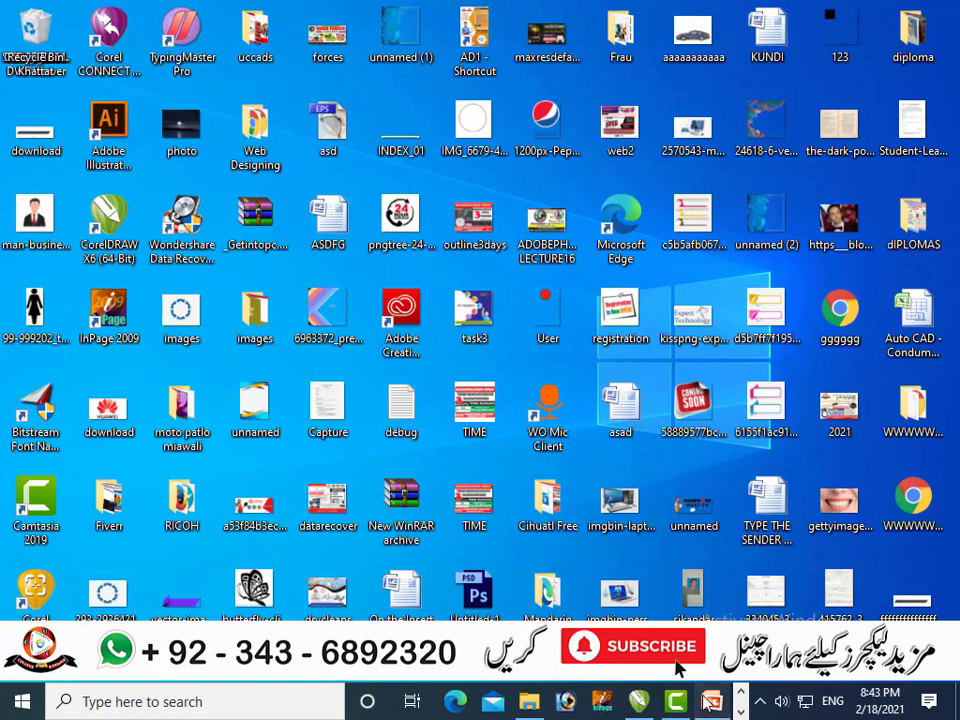
left_click(711, 701)
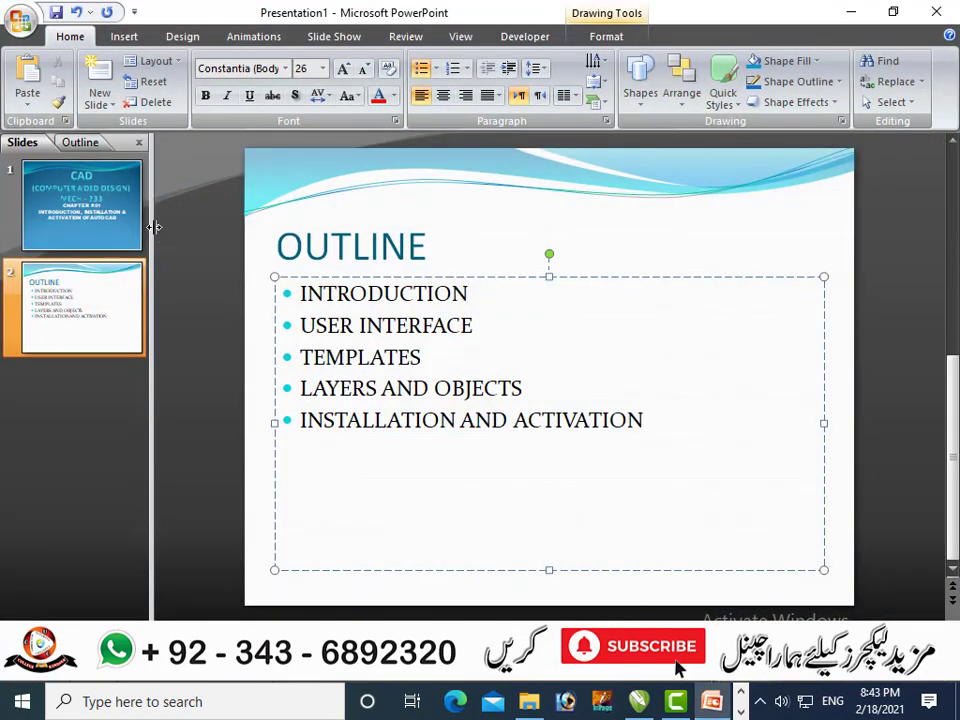
Display slide 1, the CAD (Computer Aided Design) MECH-233 Chapter 01 title slide.
left_click(103, 180)
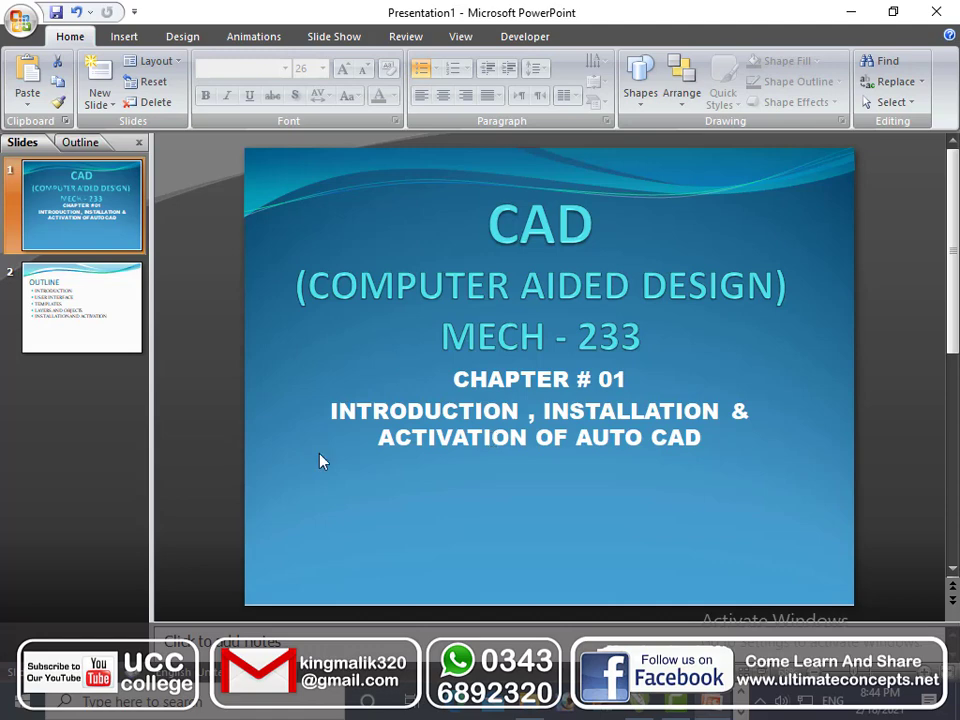
Return to slide 2, the OUTLINE slide listing the five chapter topics.
left_click(130, 325)
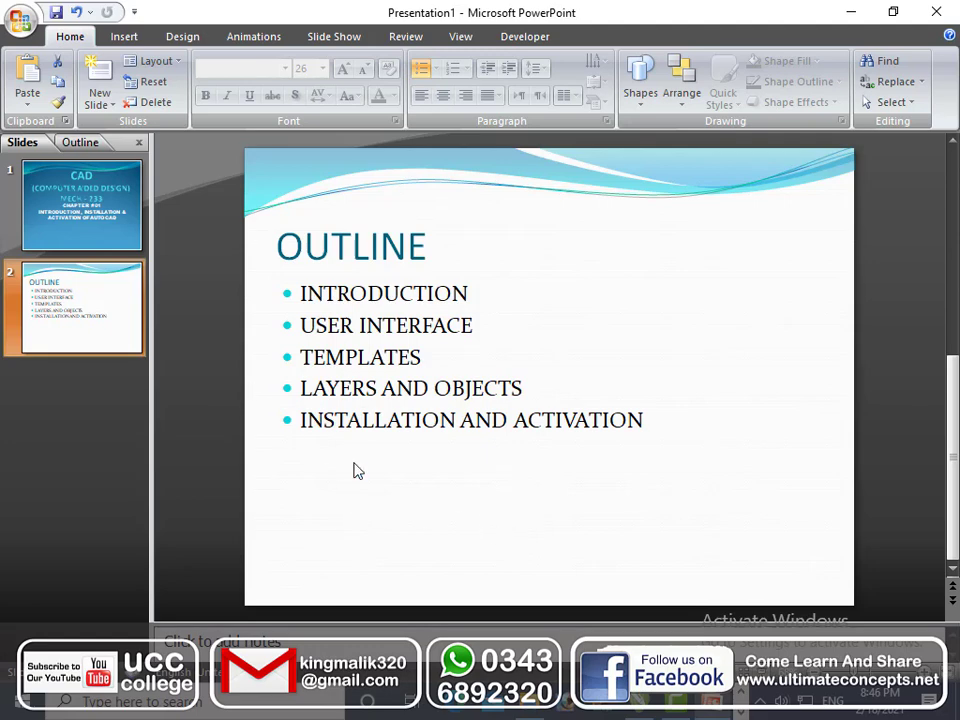
left_click(641, 422)
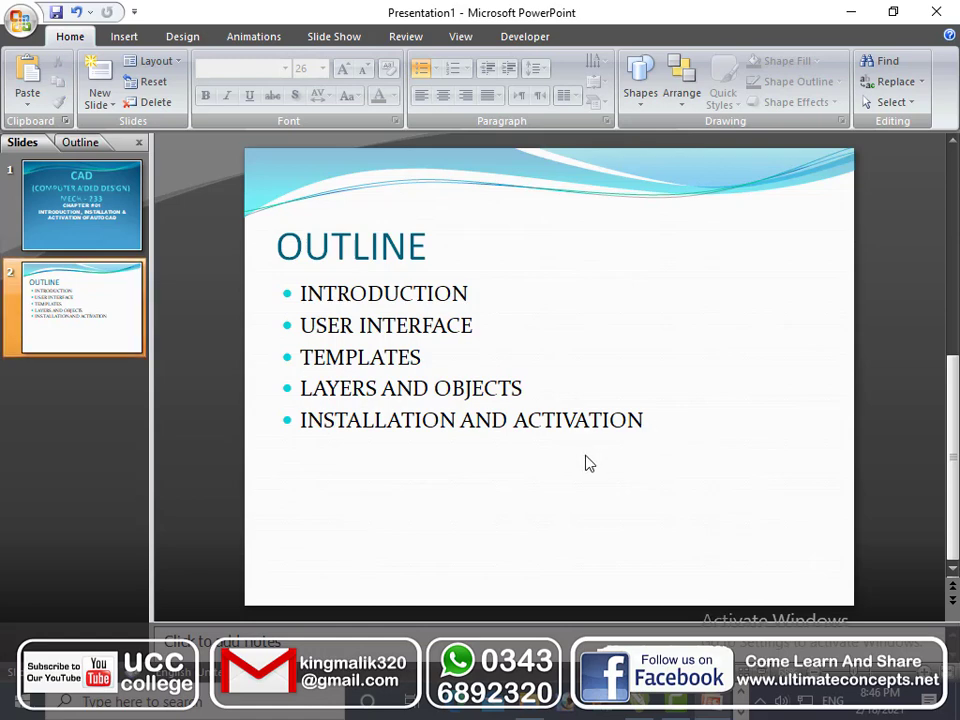
key("ctrl+n")
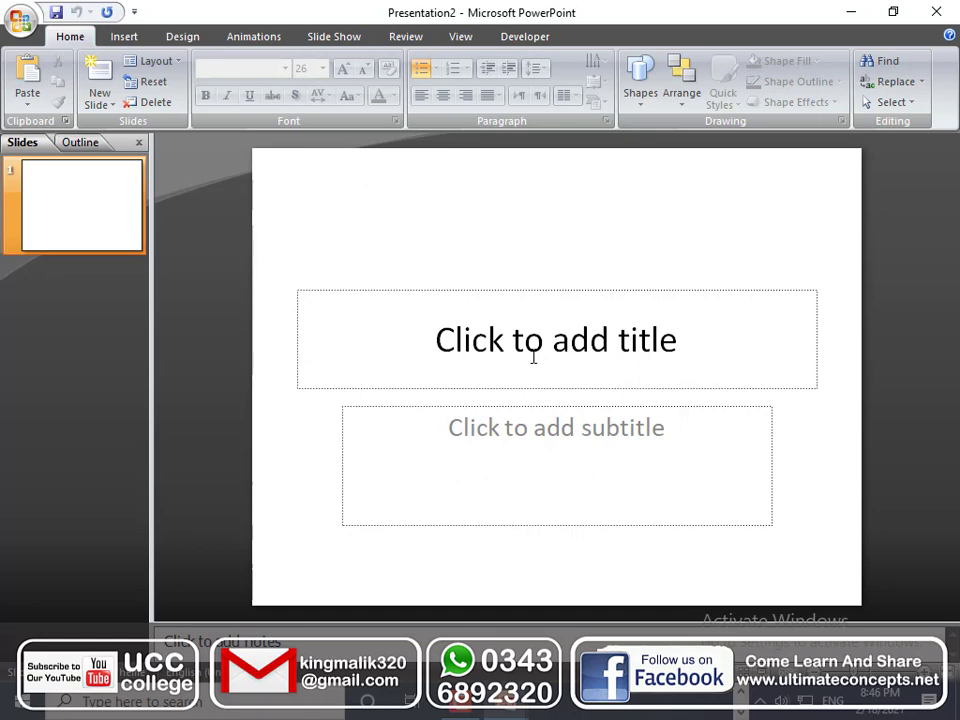
key("ctrl+w")
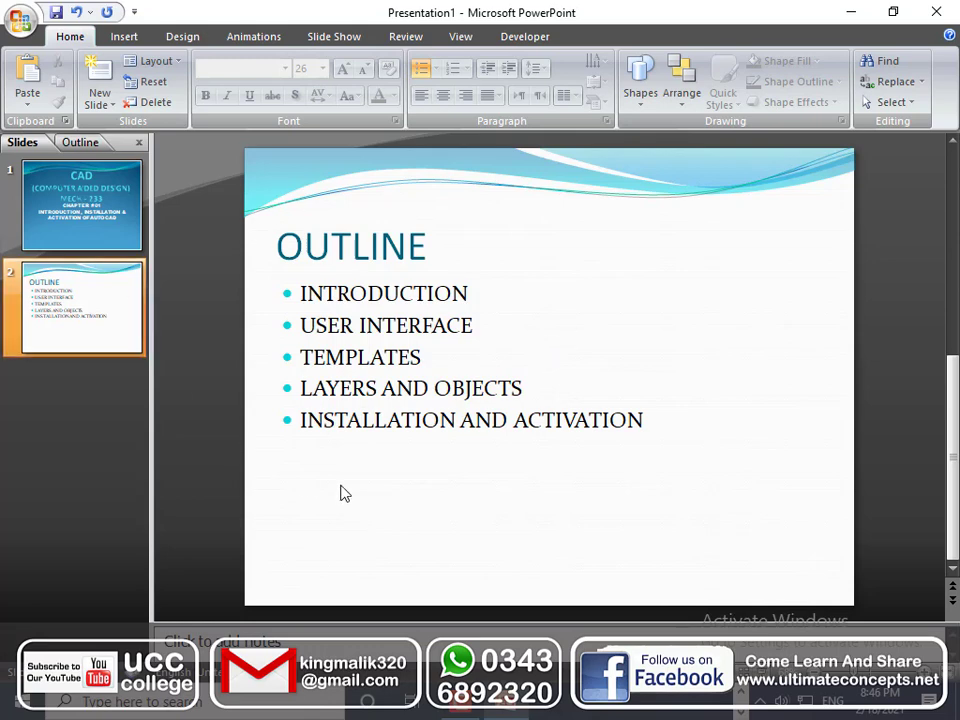
Add blank slides and title slide 3 with the presenter's name, AUTO CAD 2021 and MARCH 2020.
left_click(105, 82)
left_click(105, 82)
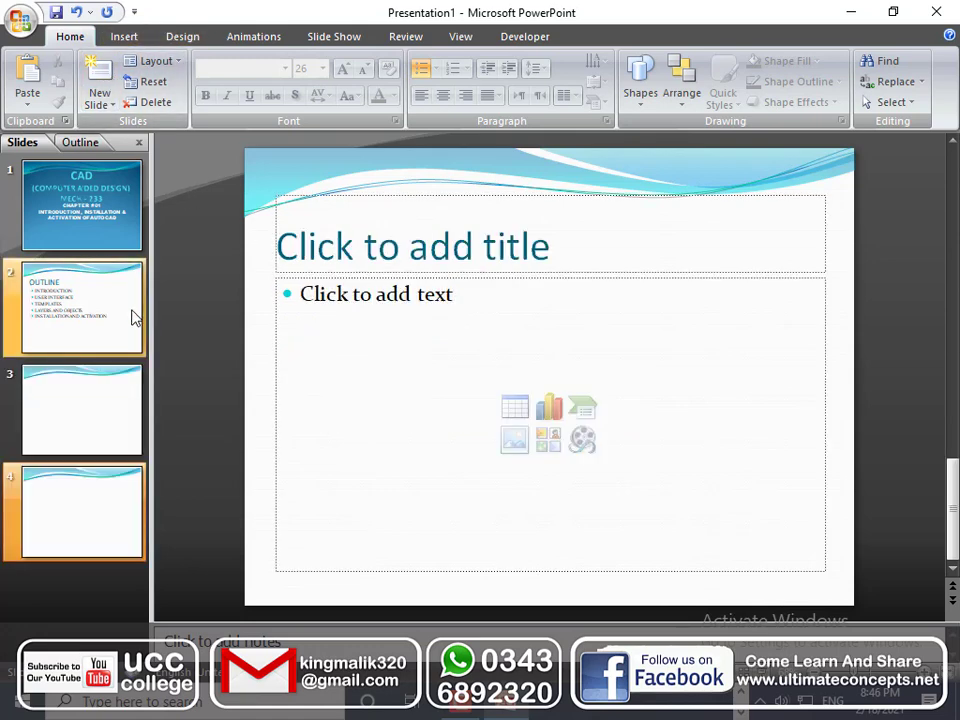
left_click(110, 408)
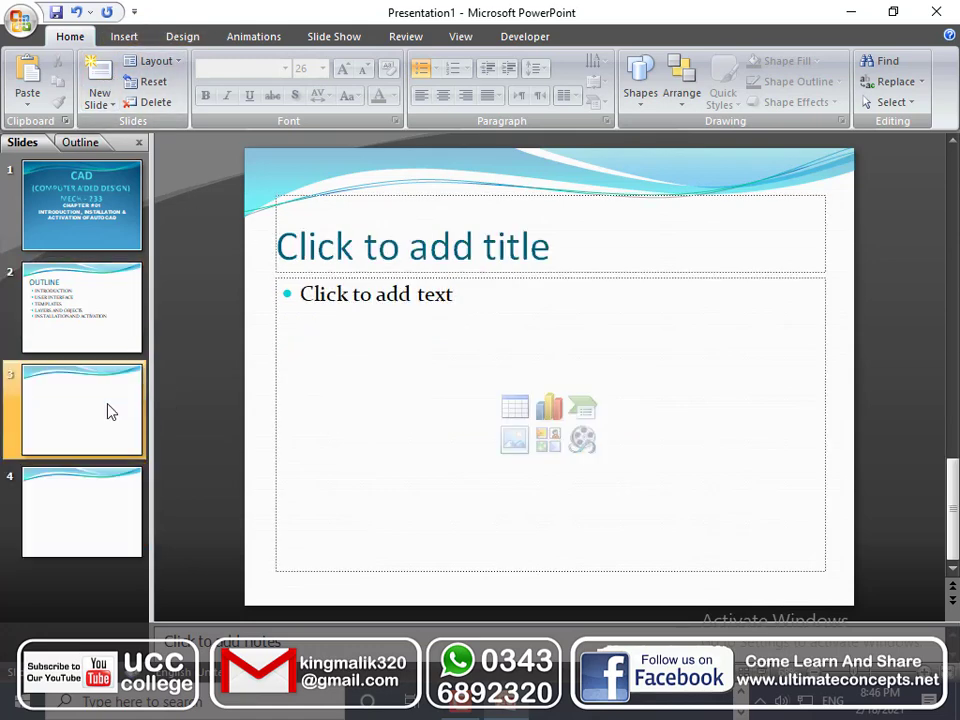
left_click(470, 251)
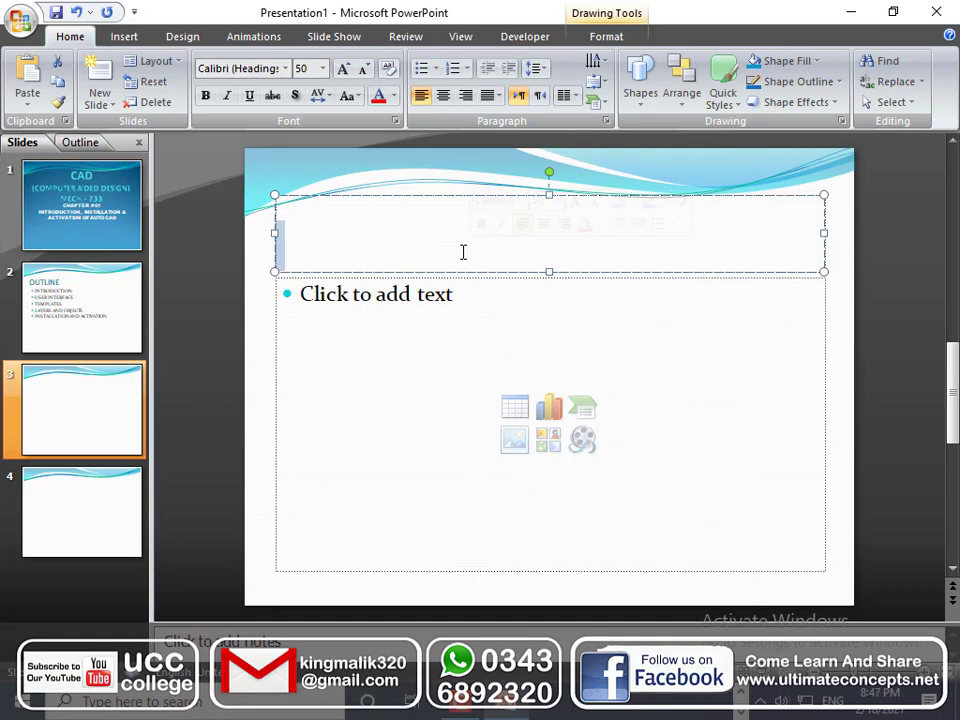
type("J")
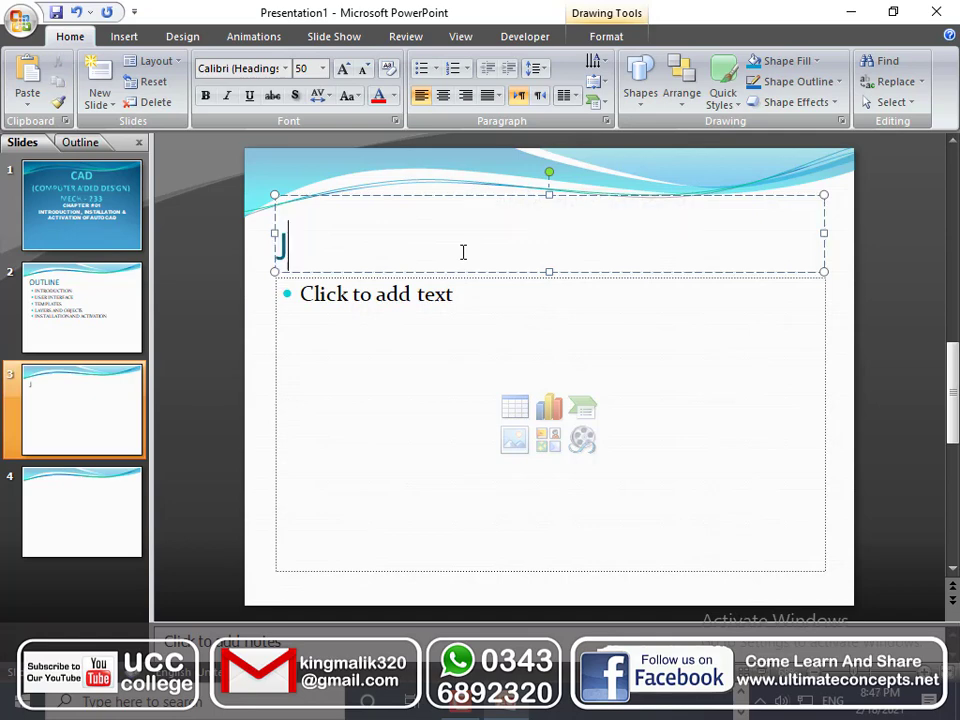
type("OHN WA")
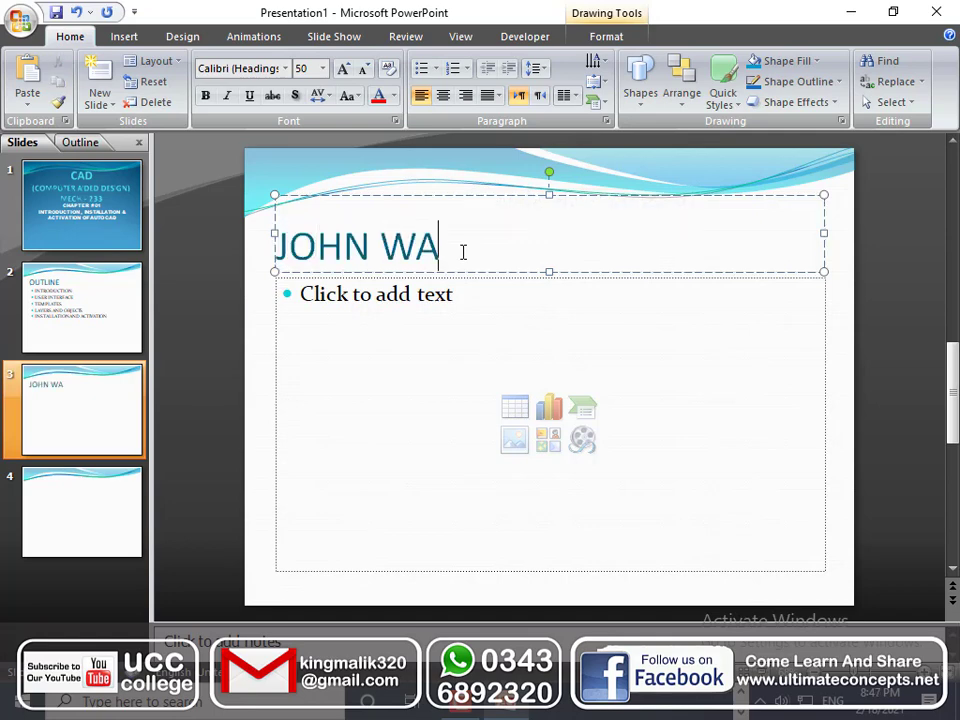
type("LKER")
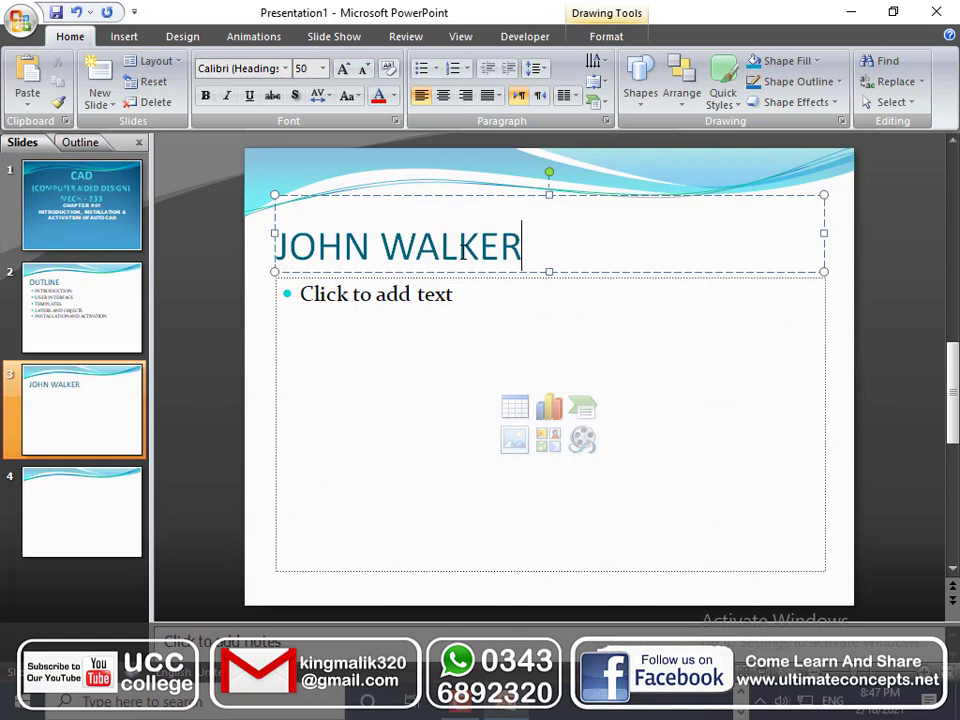
key("Return")
type("A")
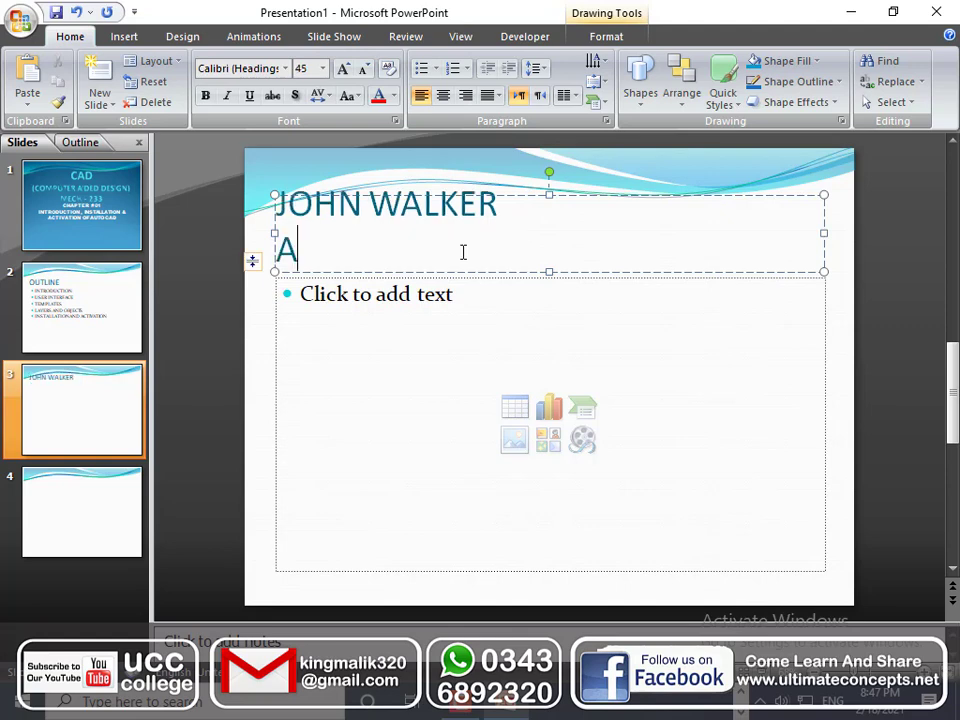
type("UTO CA")
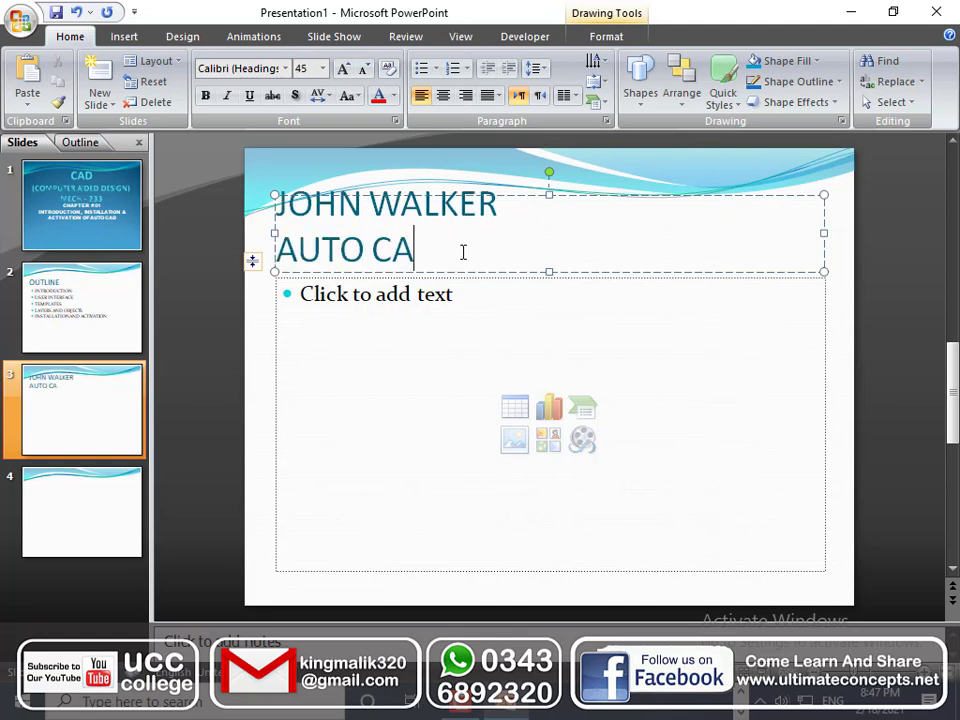
type("D 2021")
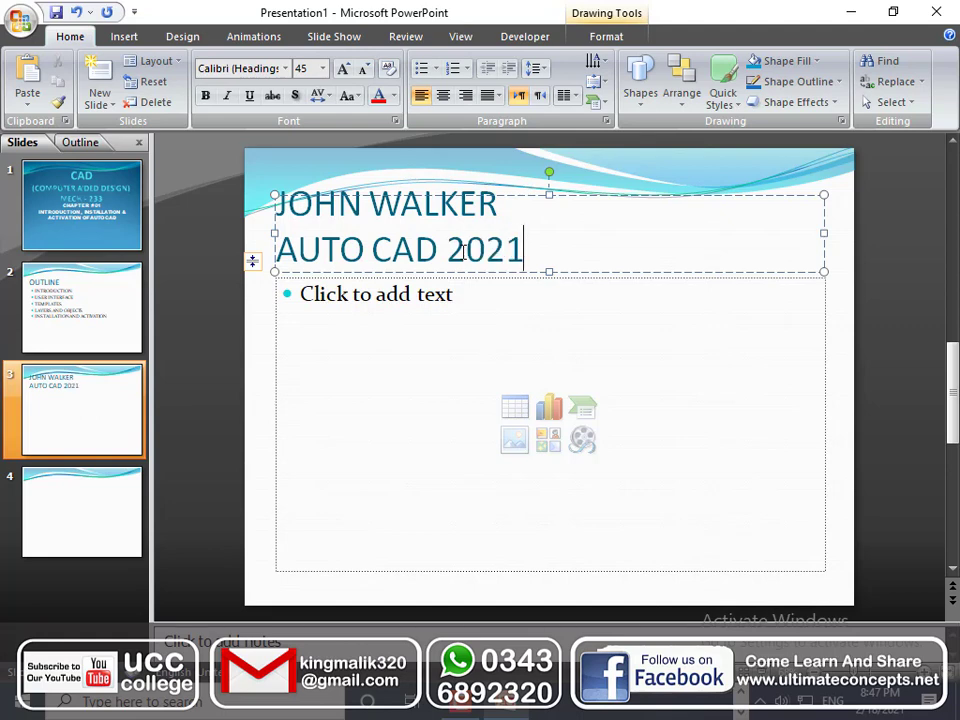
key("Return")
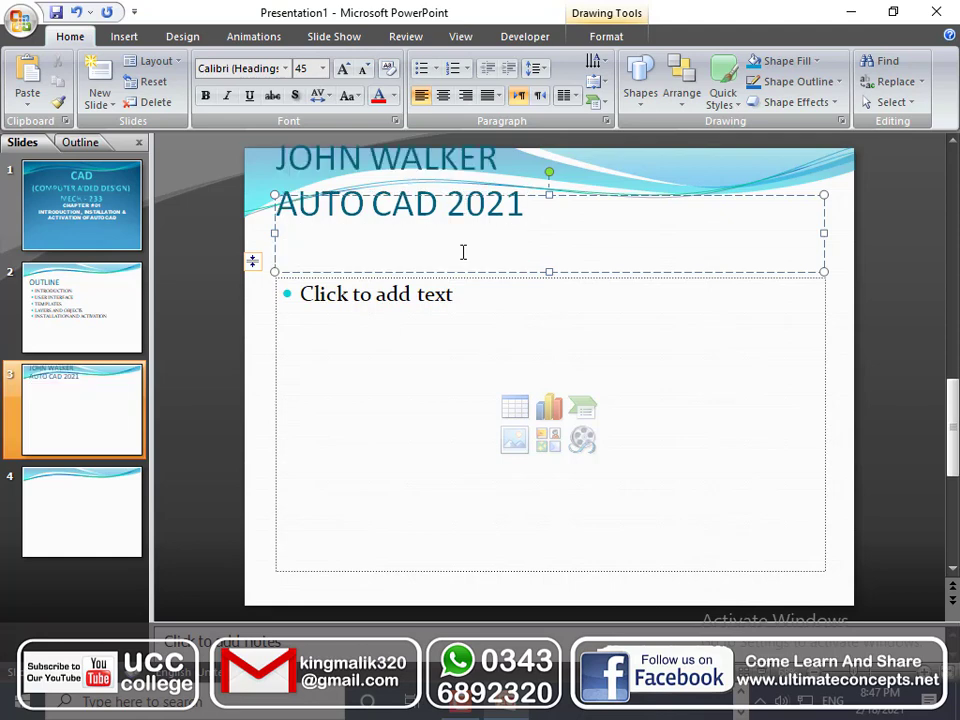
type("M")
type("ARC")
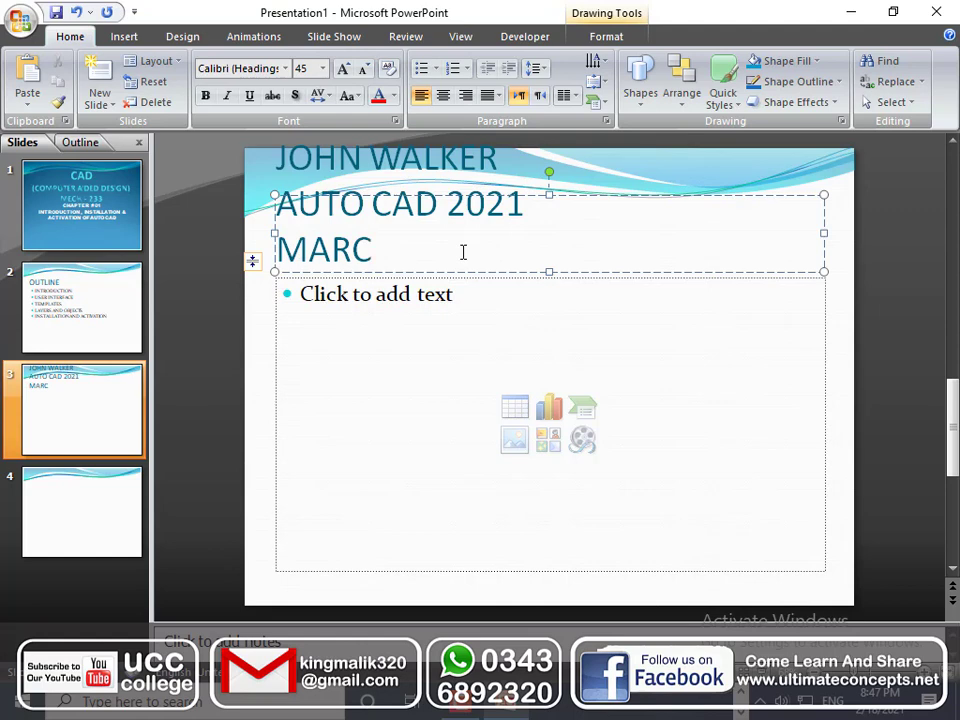
type("H ")
type("2020")
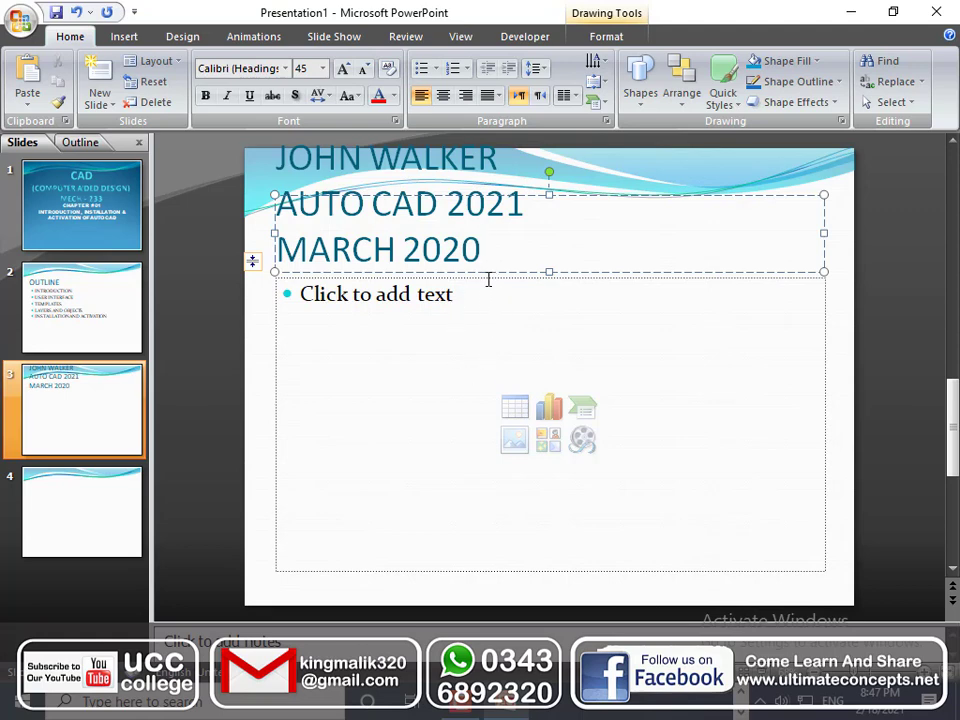
Delete slide 3's empty body text box and reselect the three-line title box.
left_click(273, 305)
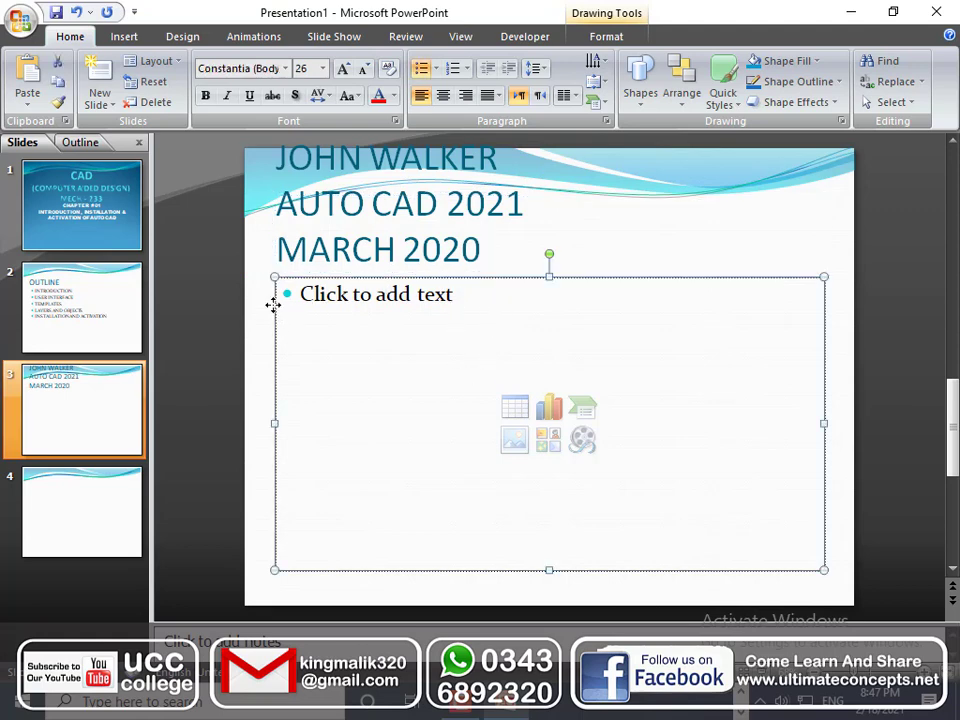
key("Delete")
left_click(529, 270)
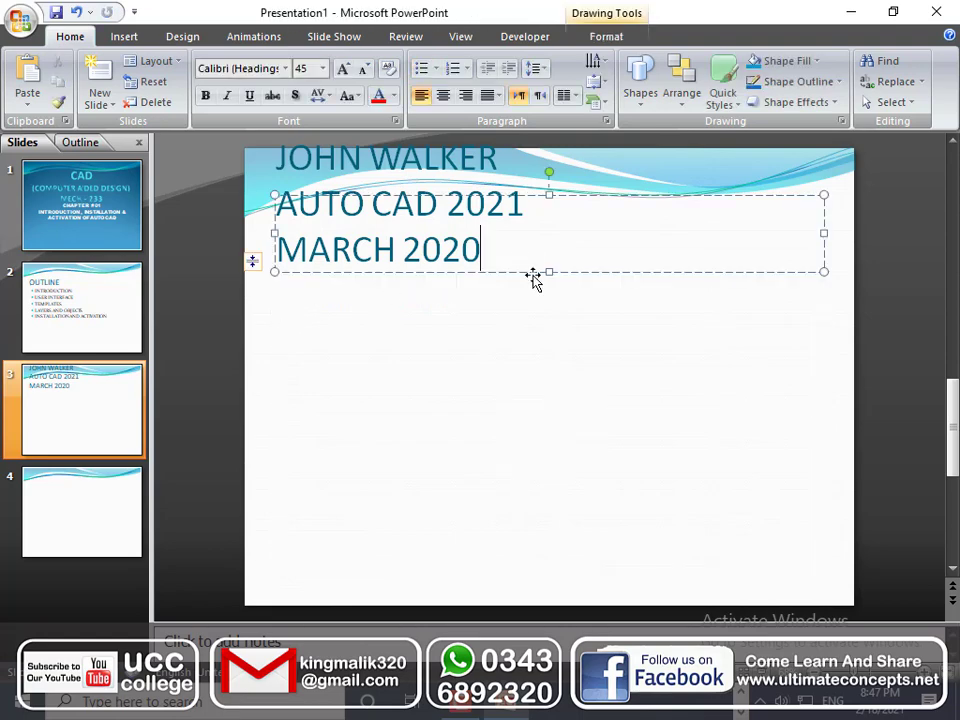
left_click(548, 272)
left_click(545, 328)
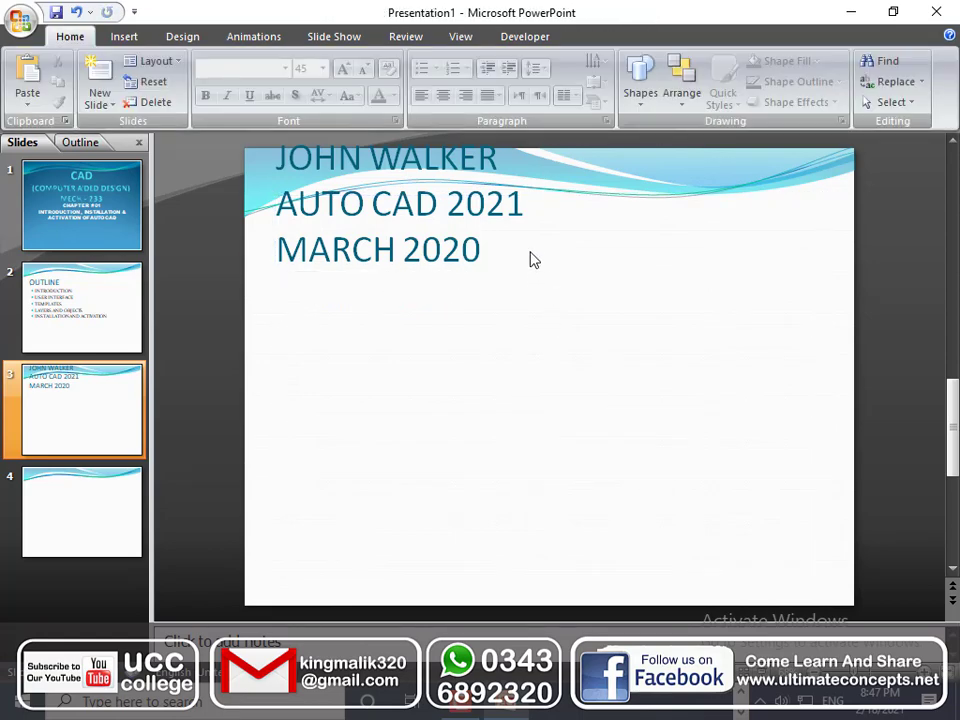
left_click(484, 250)
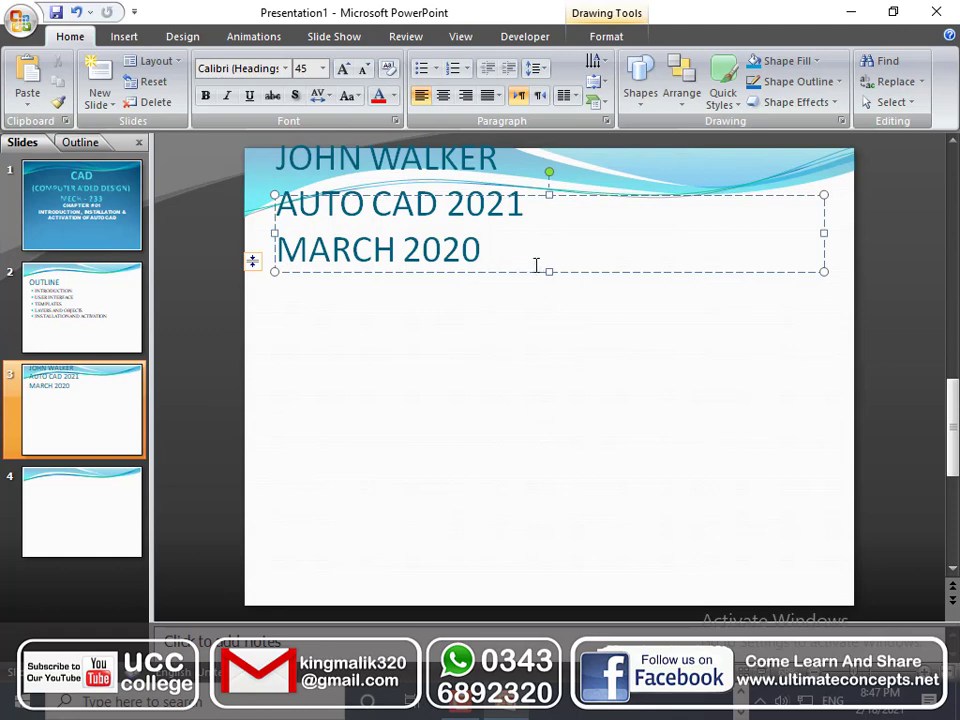
Stretch slide 3's title box down to mid-slide so it fills most of the slide.
left_click_drag(548, 270, 548, 440)
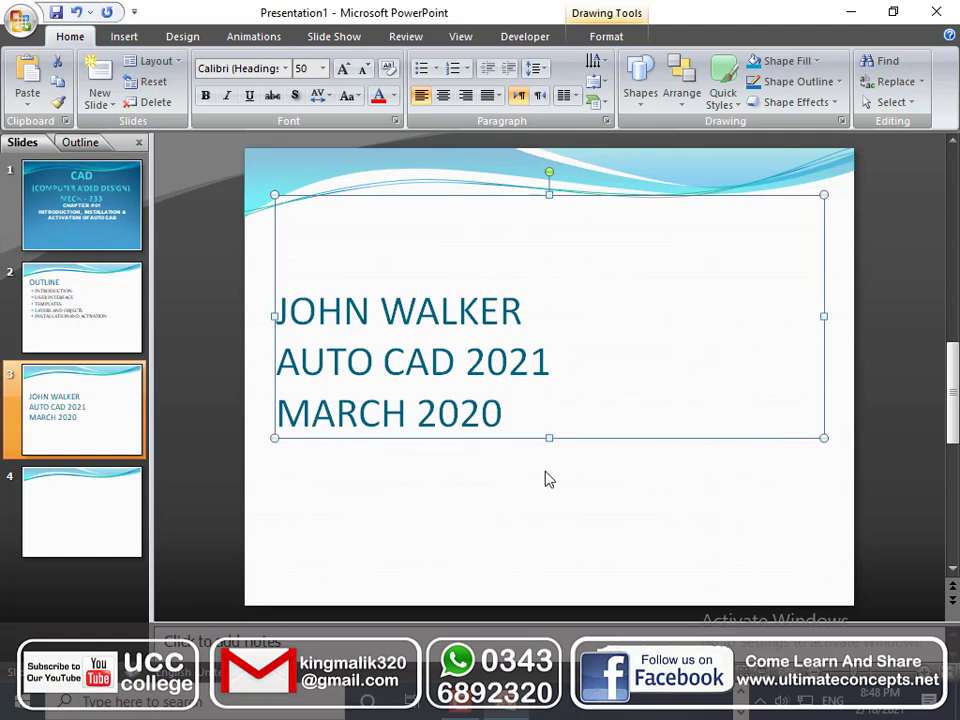
left_click(523, 420)
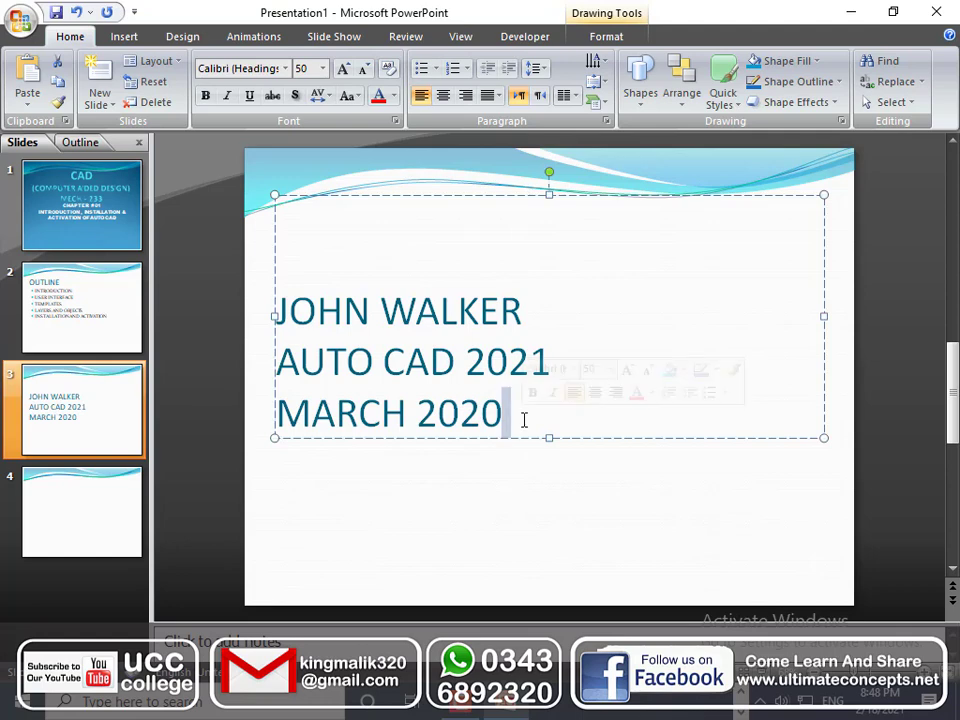
Add a fourth title line, AUTO CAD 360, below MARCH 2020 on slide 3.
key("Return")
type("A")
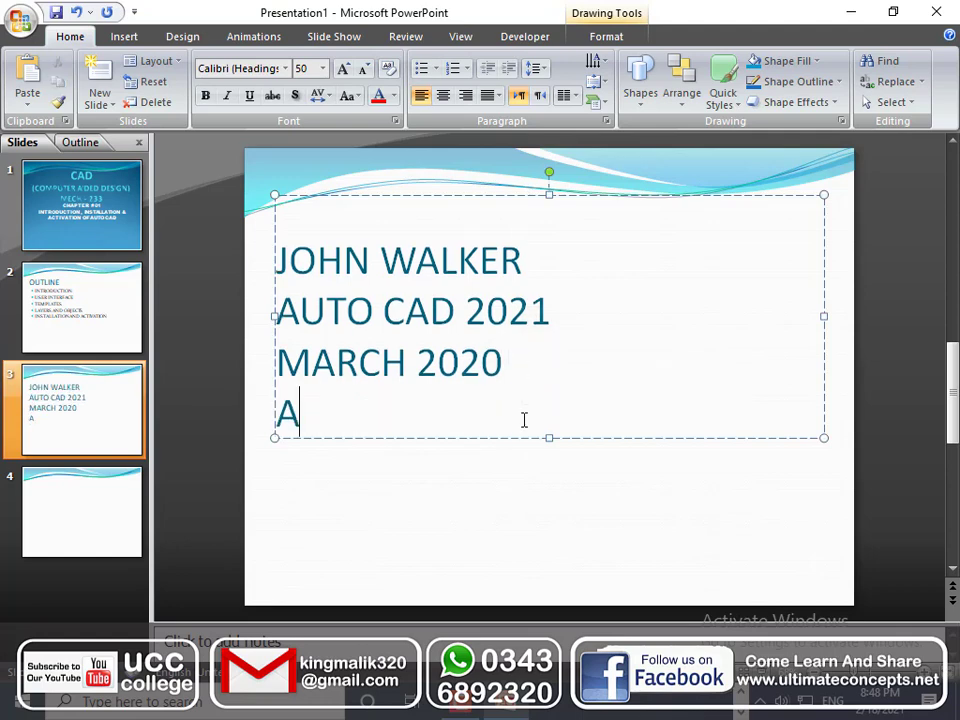
type("UTO C")
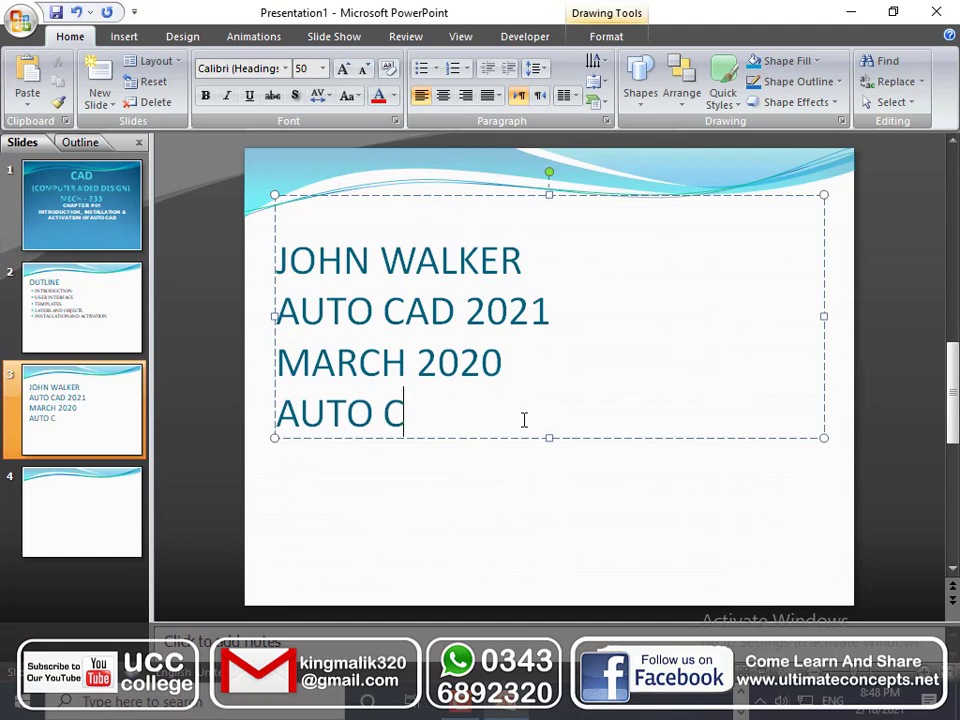
type("AD 3")
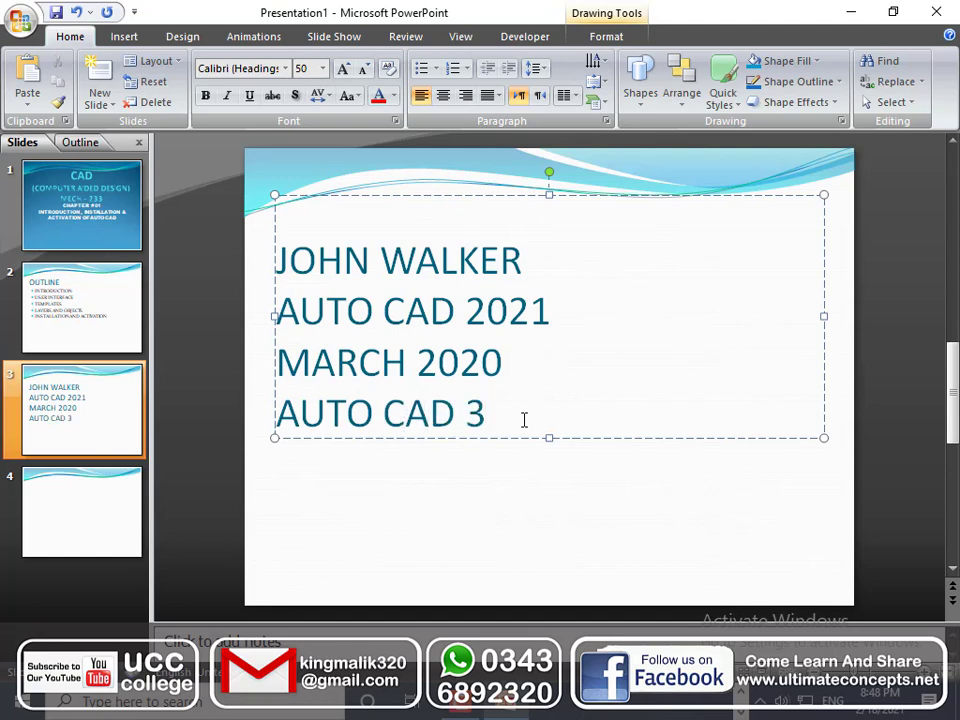
type("60")
Show the OUTLINE slide, then resize the AutoCAD 2007 window with its blank ANSI A (portrait) drawing.
left_click(103, 320)
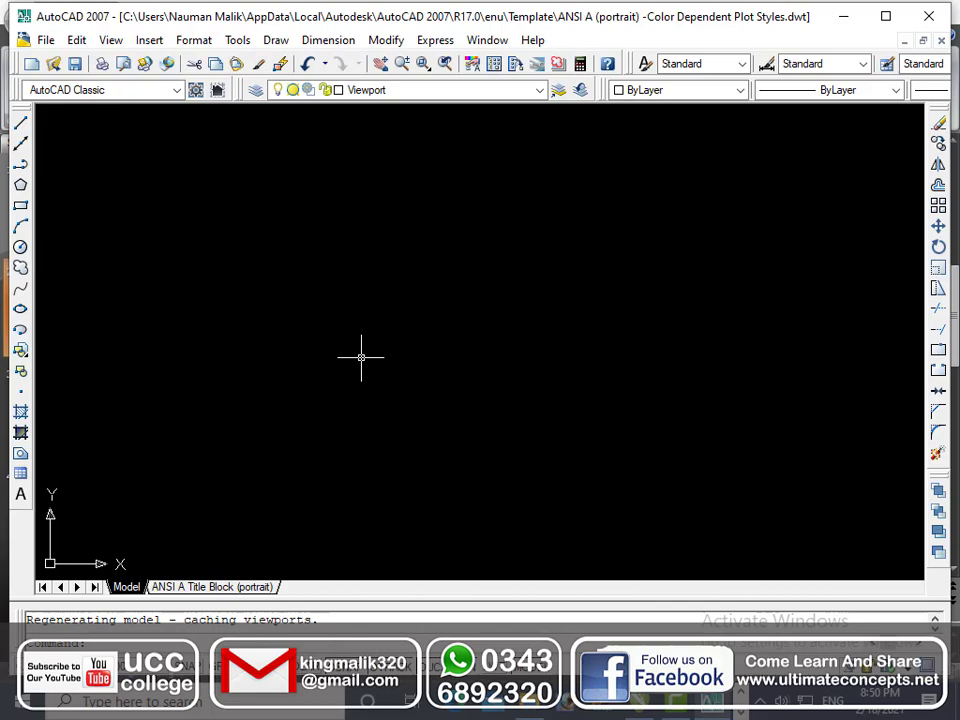
double_click(596, 18)
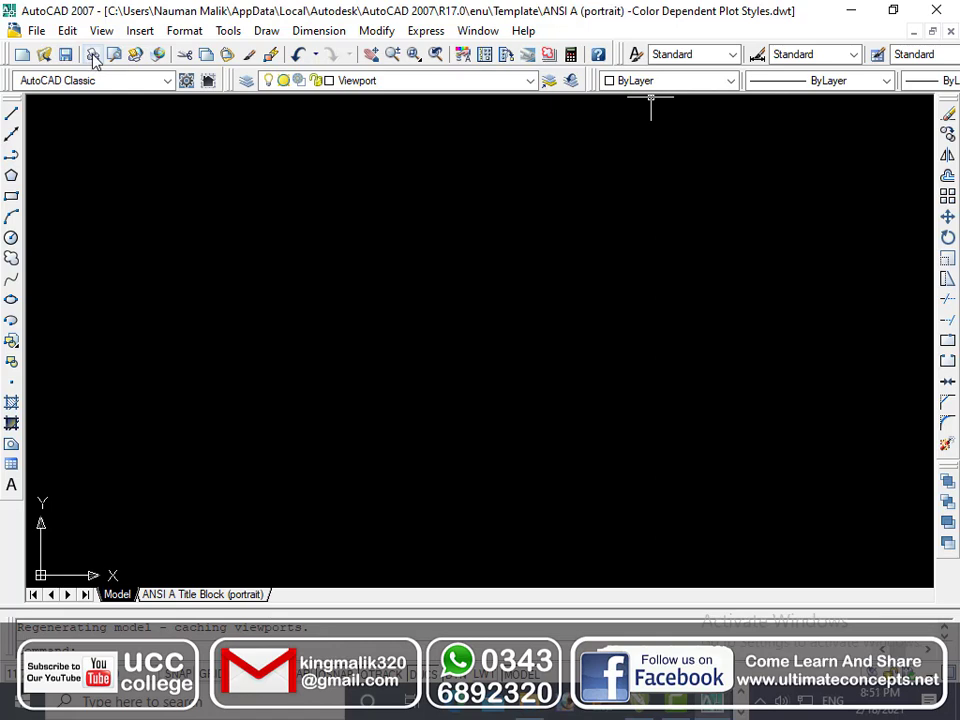
left_click(166, 82)
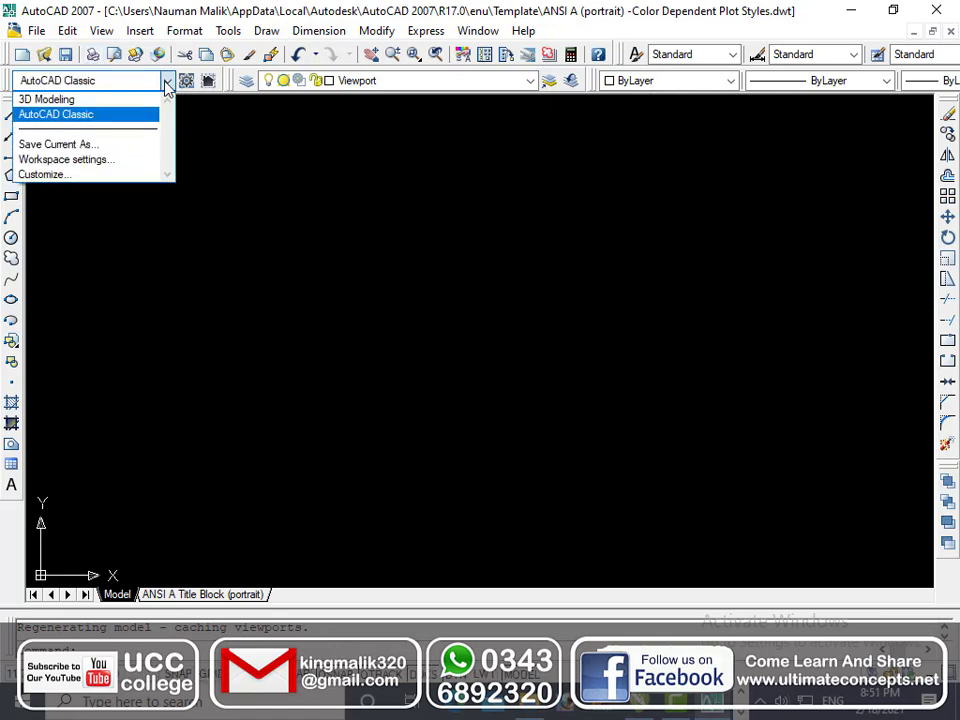
left_click(166, 84)
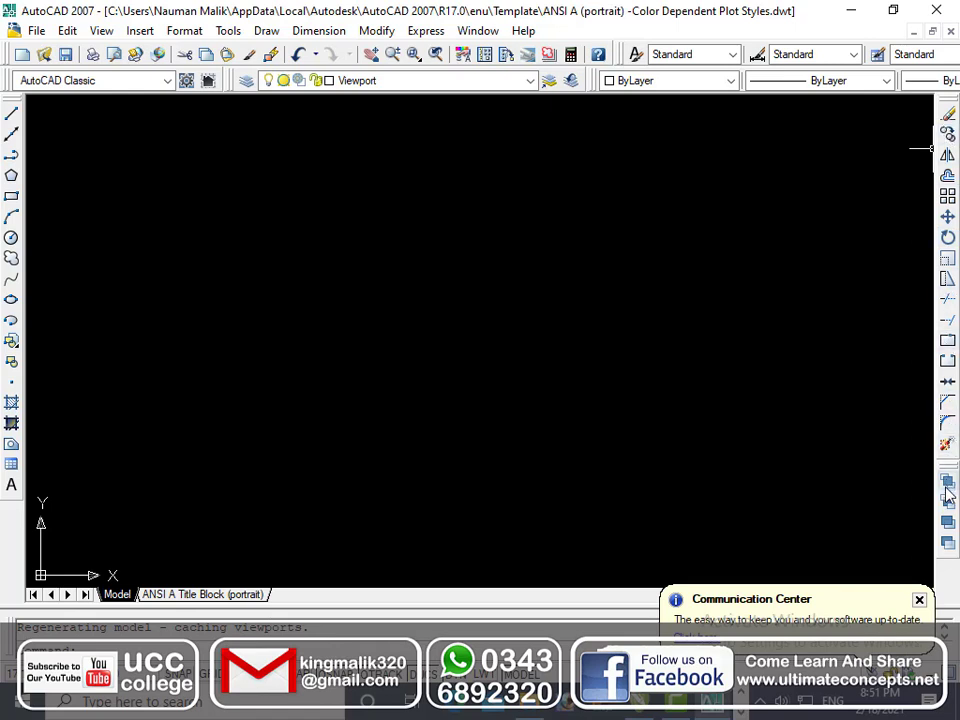
Close the Communication Center balloon so the drawing area is unobstructed.
left_click(920, 602)
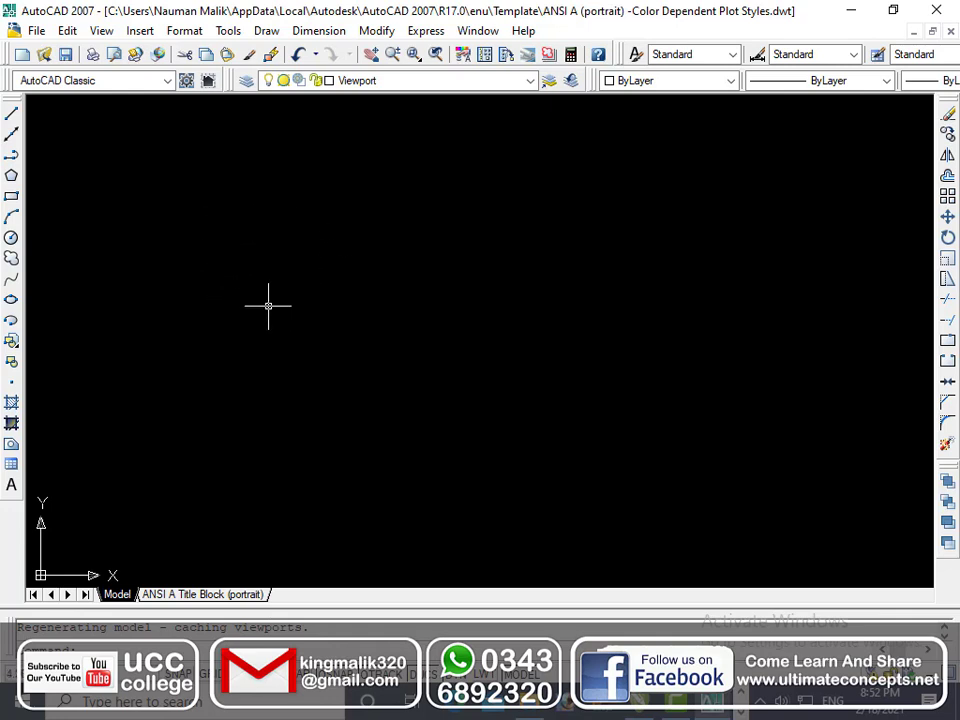
Demonstrate a window selection and a crossing selection on the empty ANSI A (portrait) model space.
left_click(207, 206)
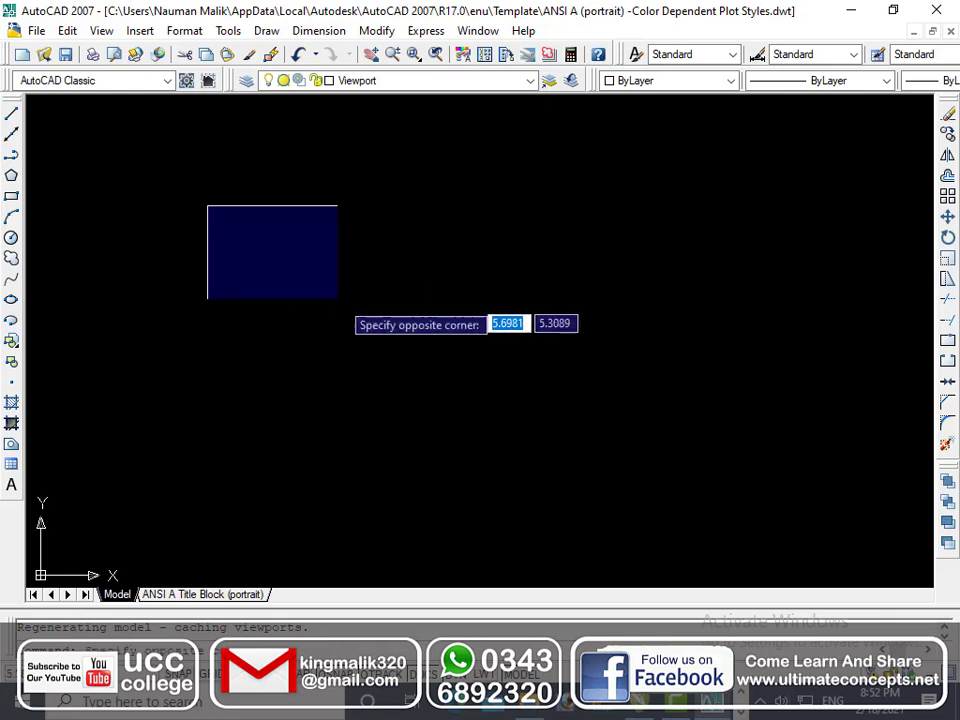
left_click(433, 373)
left_click(354, 238)
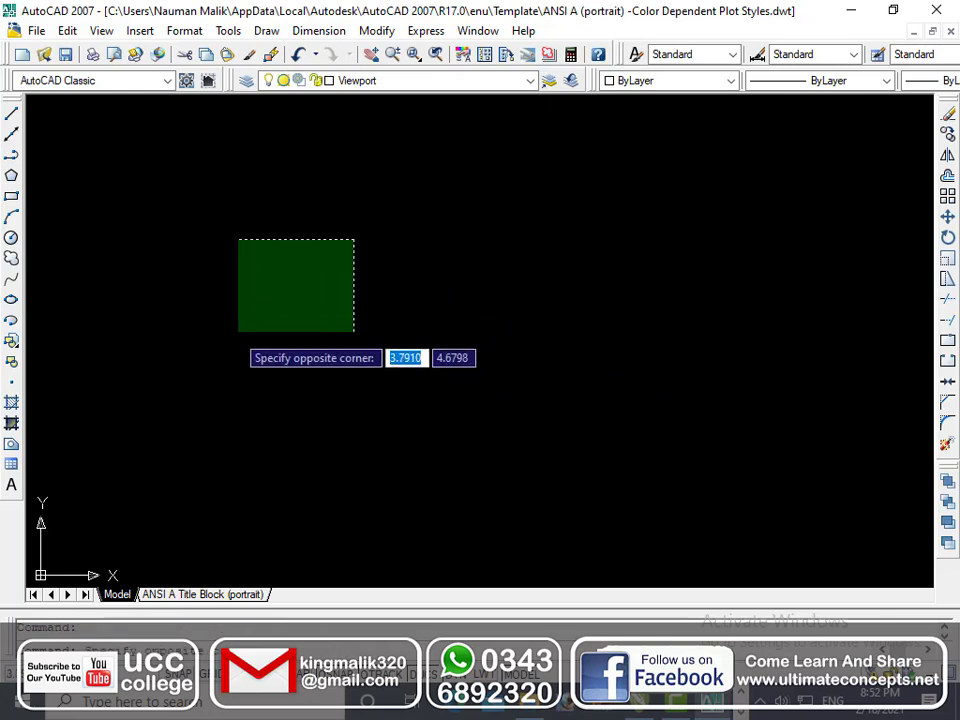
left_click(208, 353)
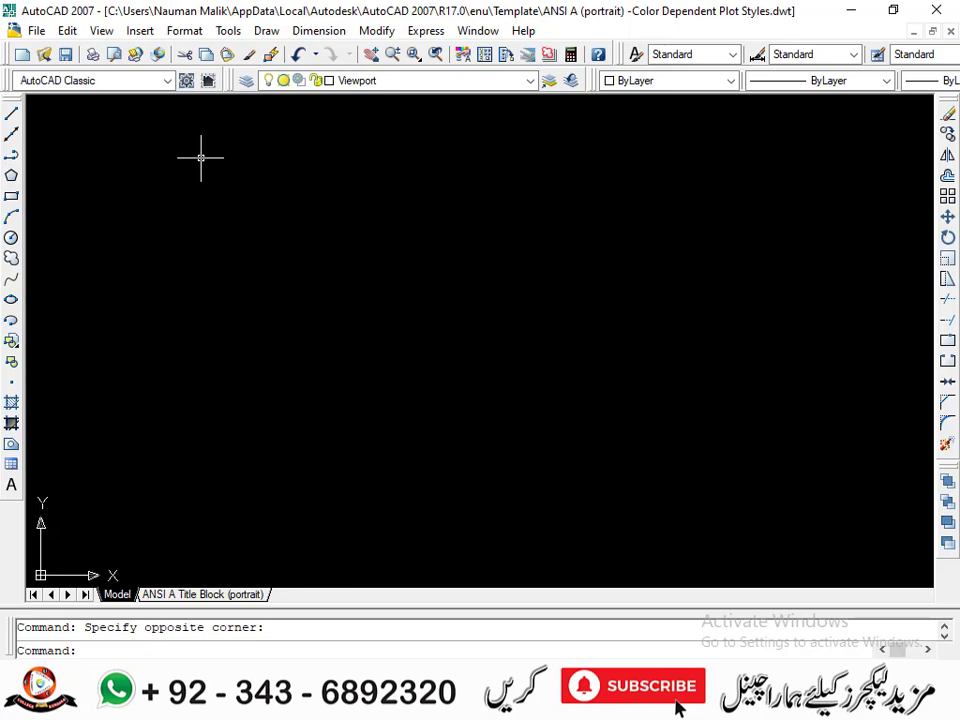
Close the template drawing without saving, start a new acad.dwt drawing and browse its layouts.
left_click(951, 31)
left_click(541, 397)
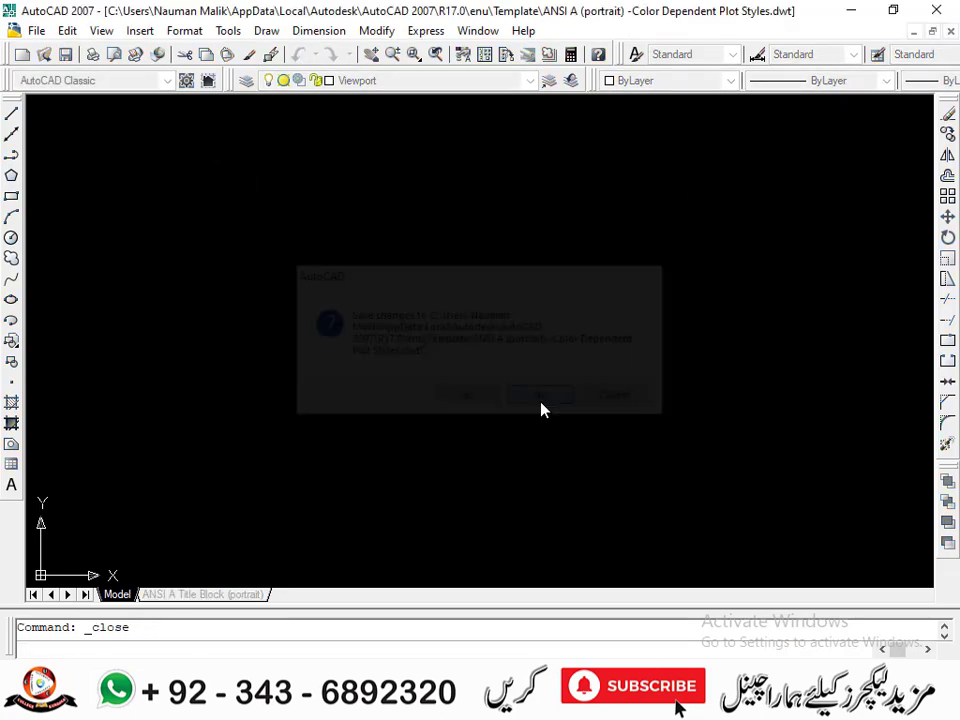
key("ctrl+n")
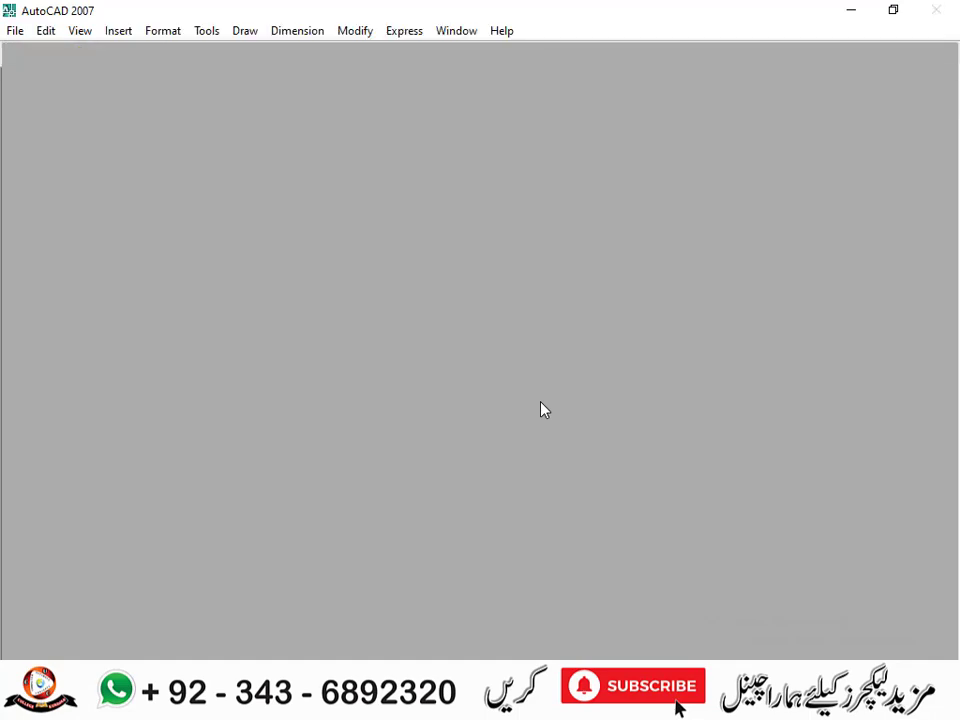
key("Return")
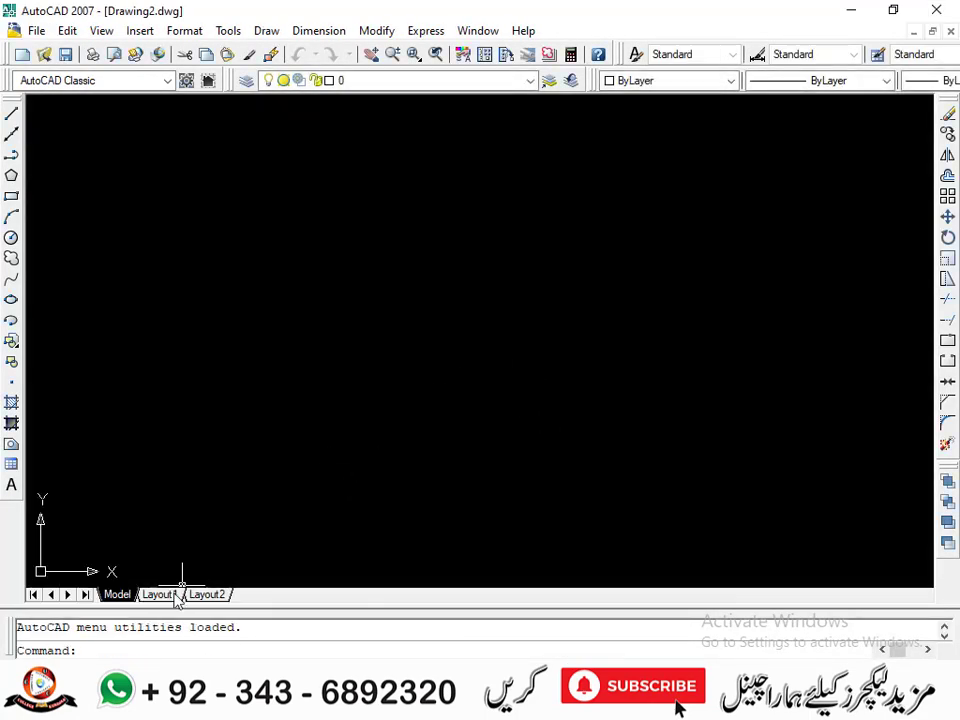
left_click(179, 595)
left_click(200, 596)
left_click(120, 596)
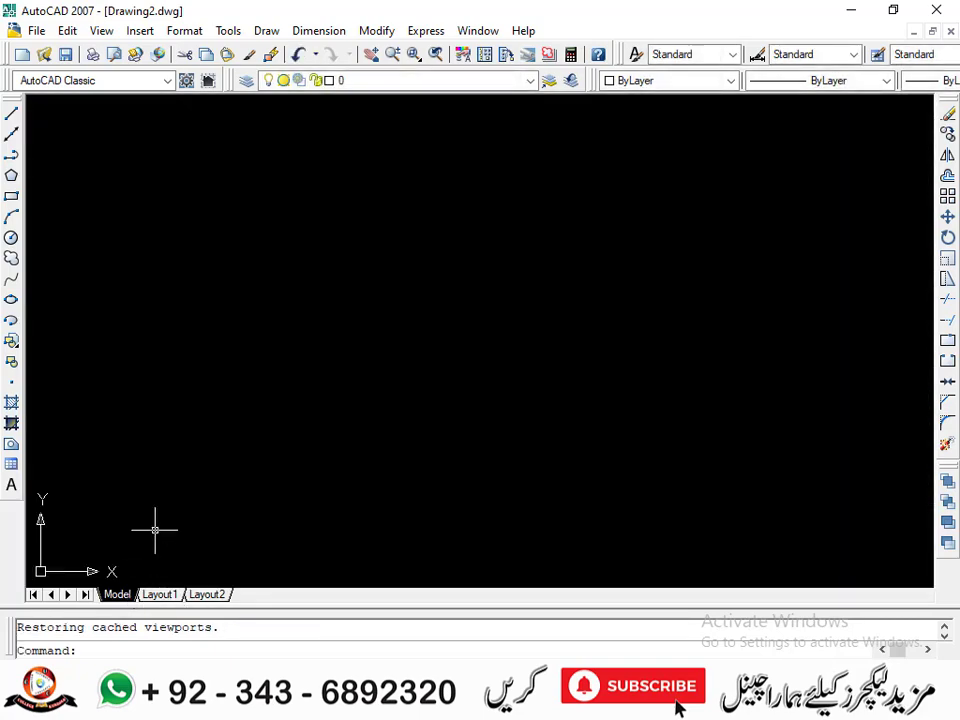
Create a new drawing from the acad -Named Plot Styles template.
key("ctrl+n")
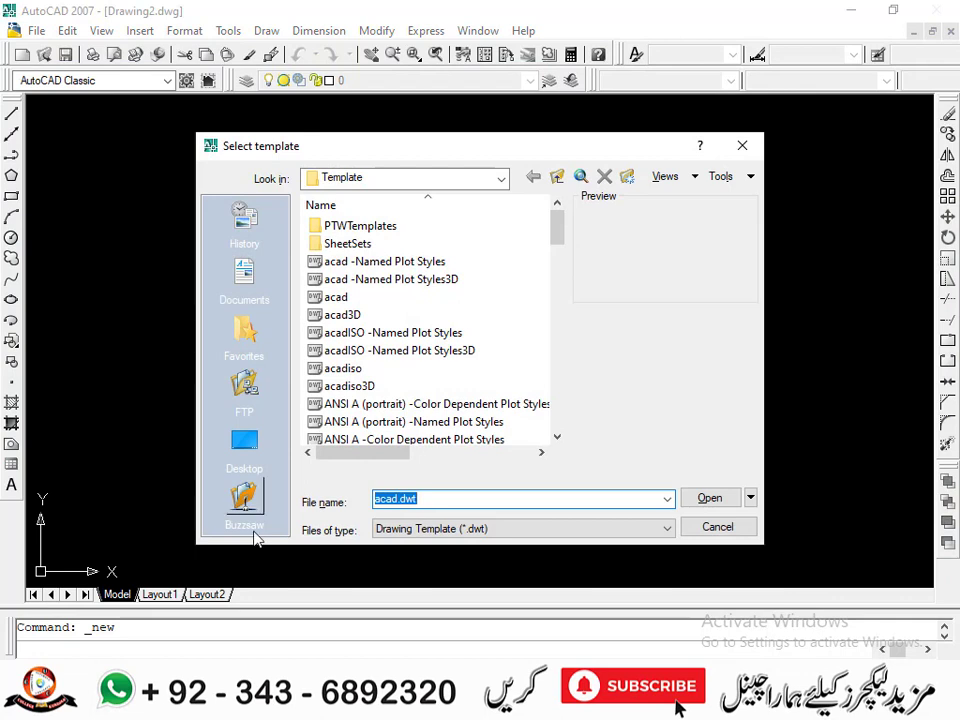
left_click(476, 538)
left_click(476, 538)
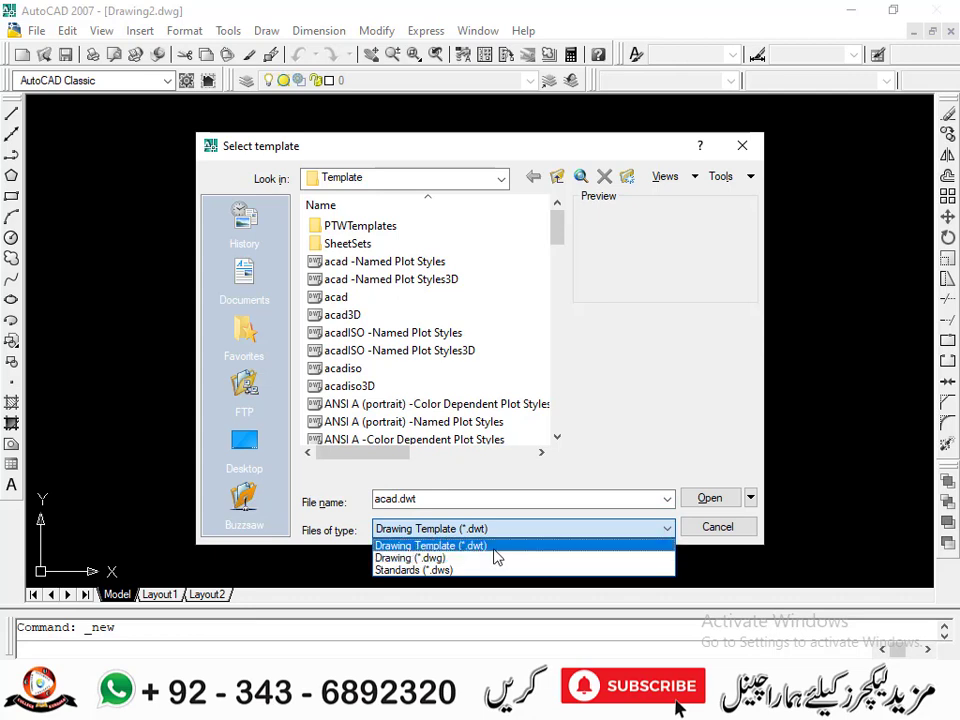
left_click(493, 547)
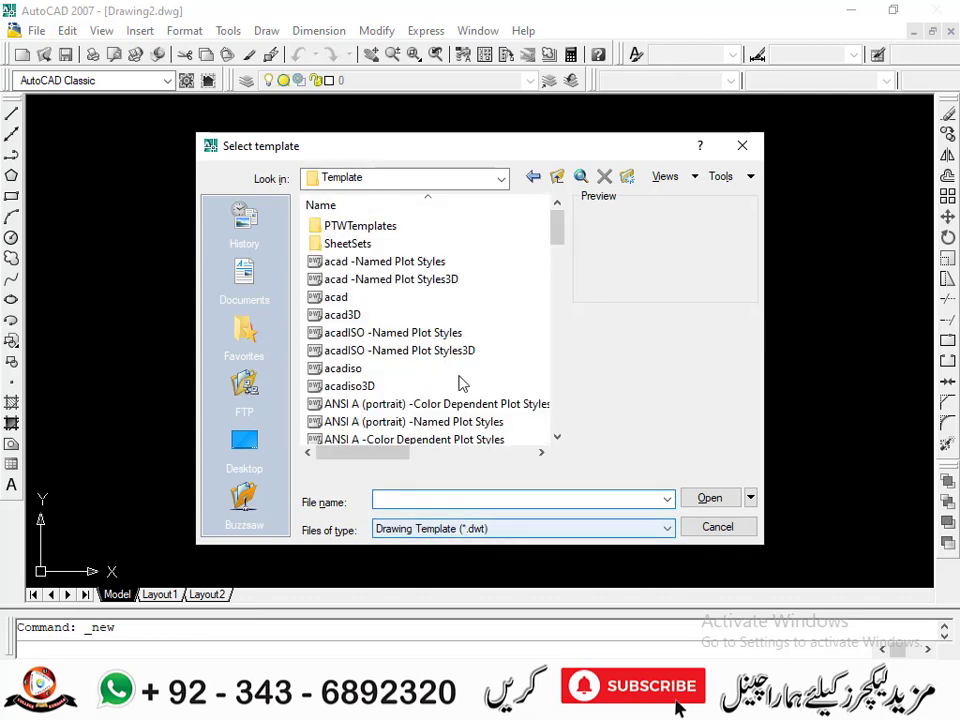
double_click(425, 263)
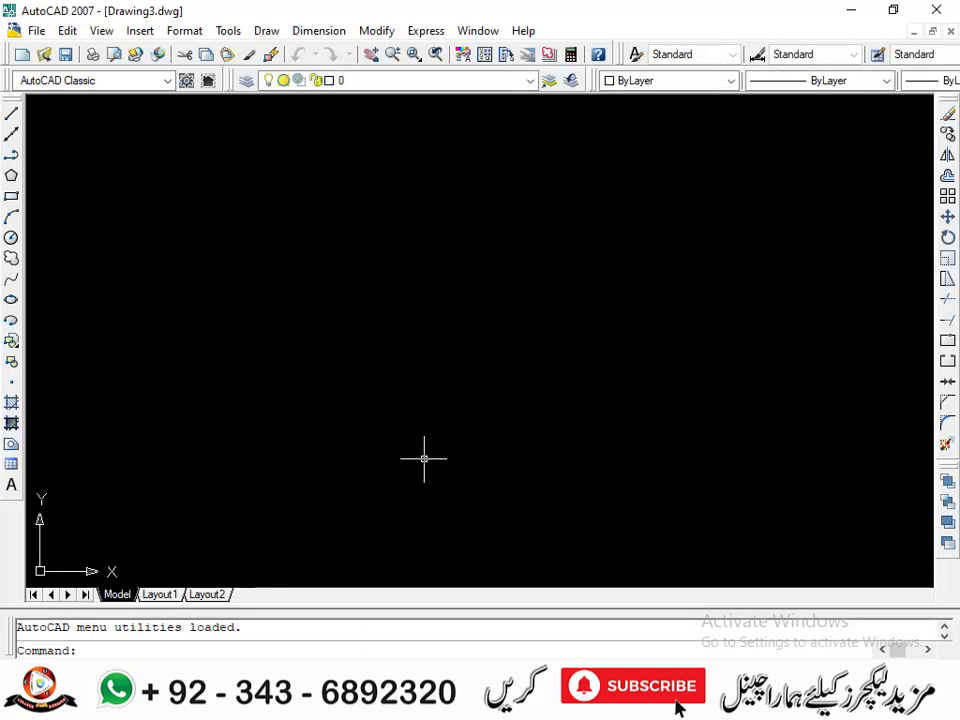
Open a new drawing from the ANSI A (portrait) Color Dependent template.
key("ctrl+n")
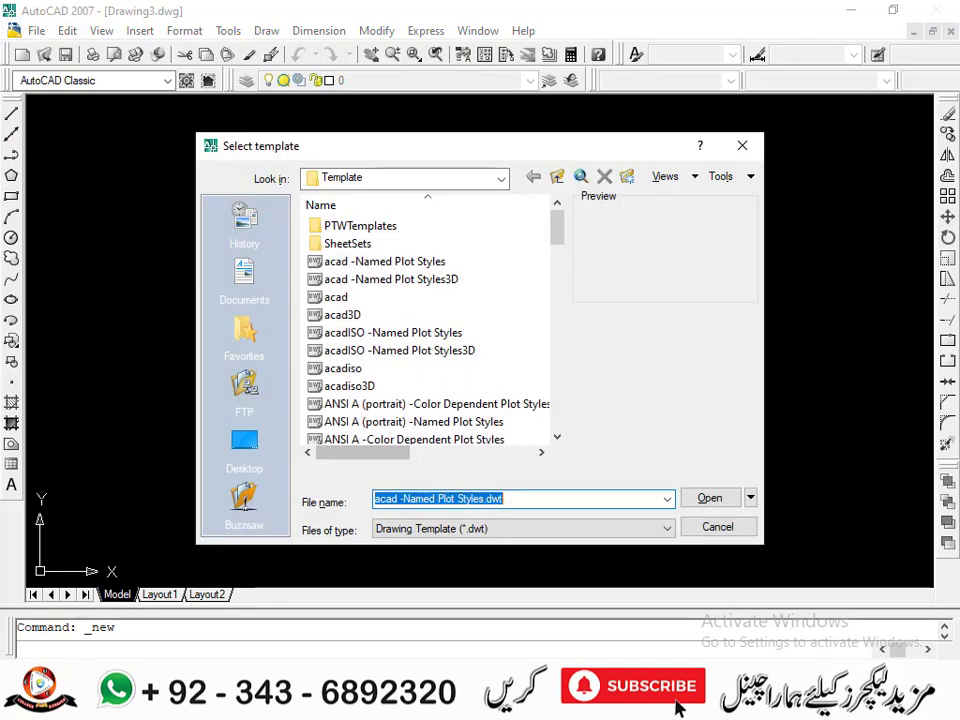
scroll(411, 369, "down", 1)
left_click(440, 332)
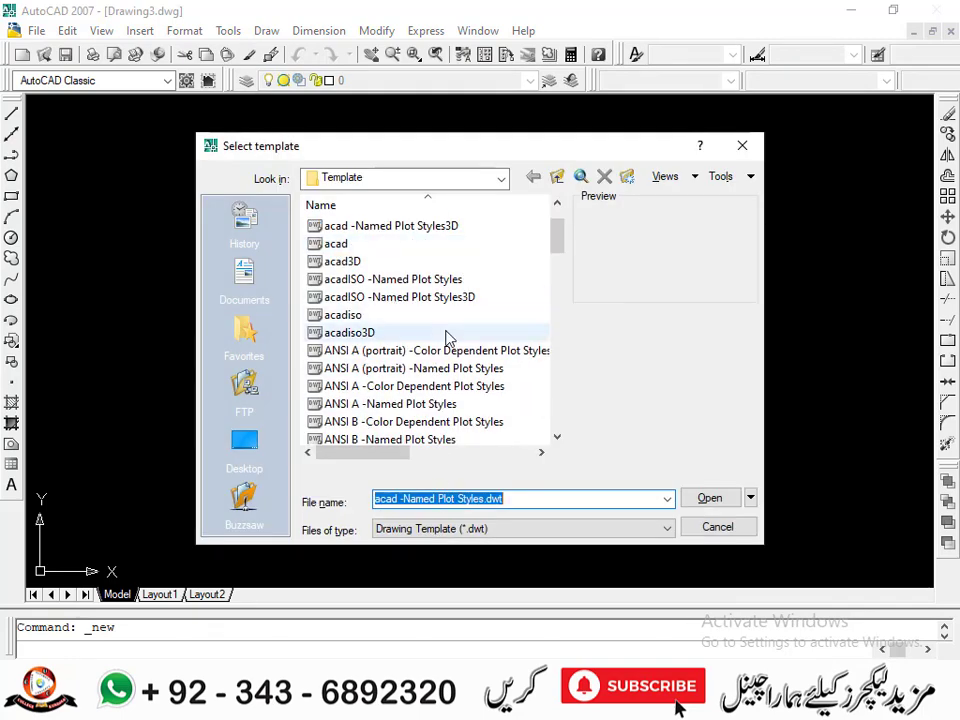
key("Up")
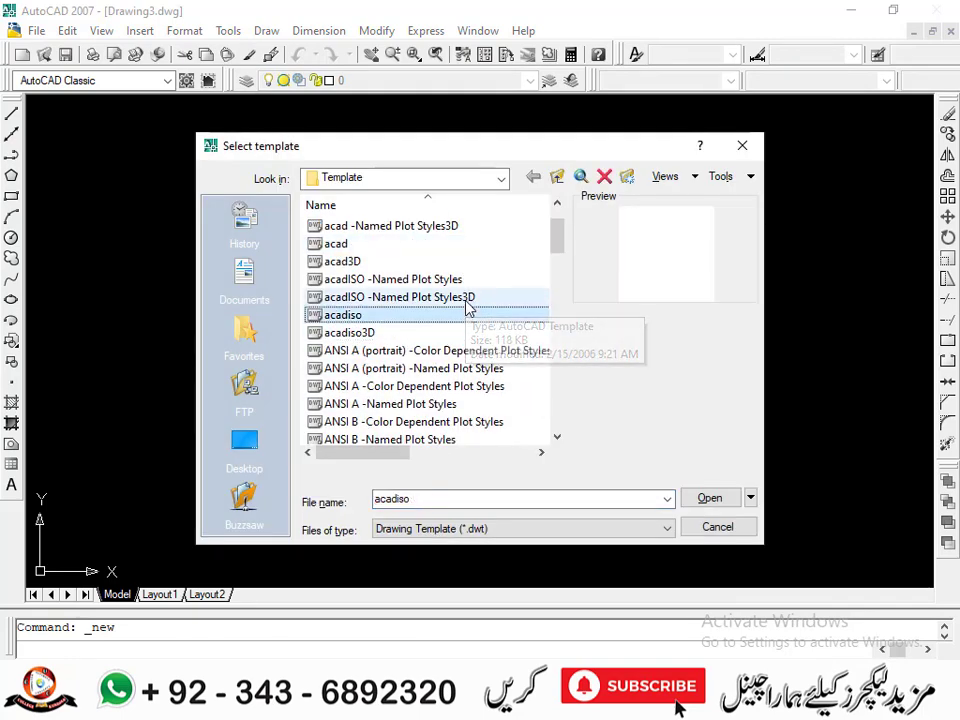
key("Down")
key("Down")
key("Down")
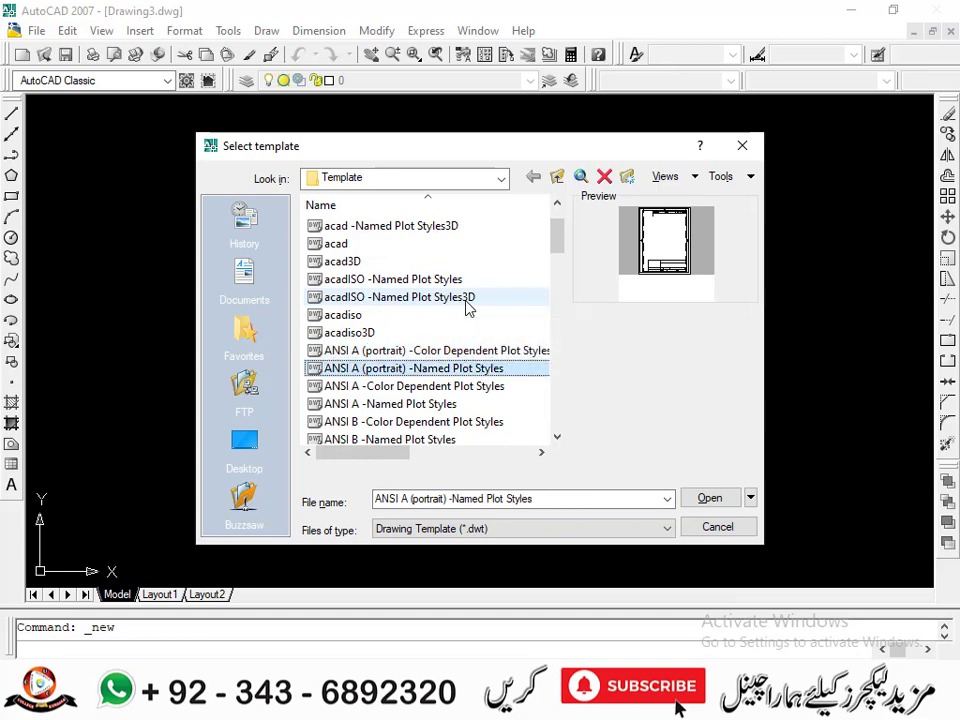
key("Up")
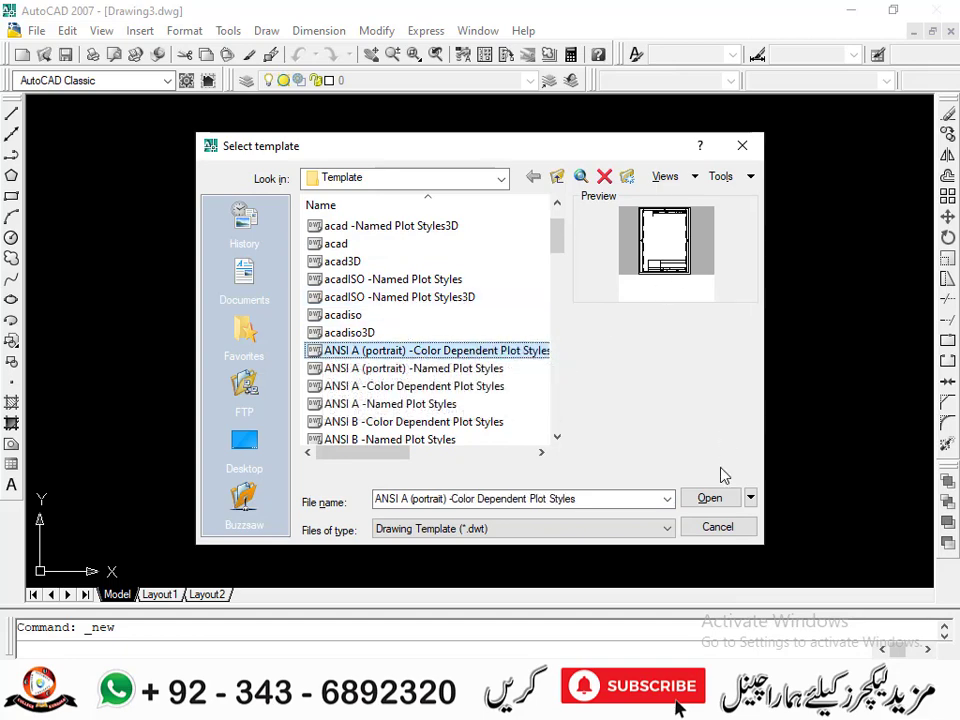
left_click(709, 498)
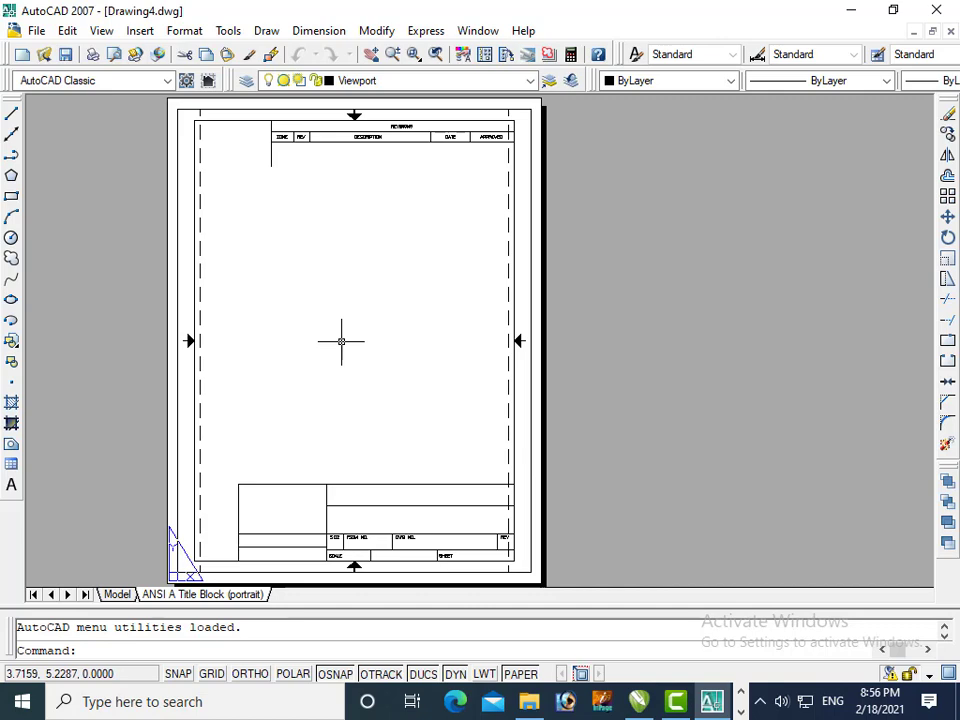
Start another new drawing, then close Drawing5 and Drawing4 without saving.
key("ctrl+n")
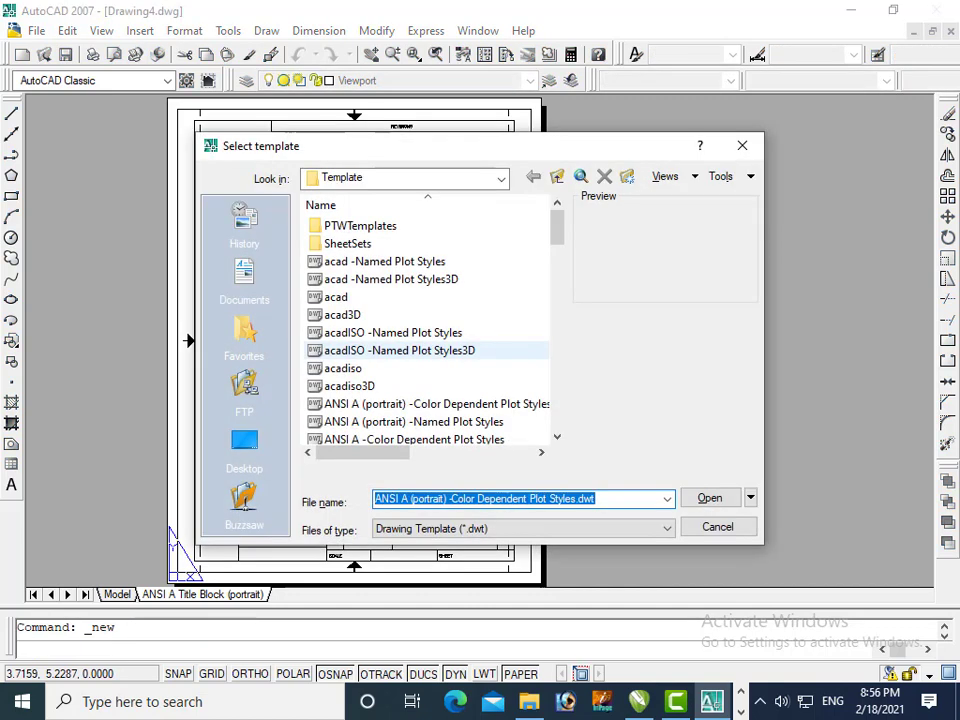
key("Return")
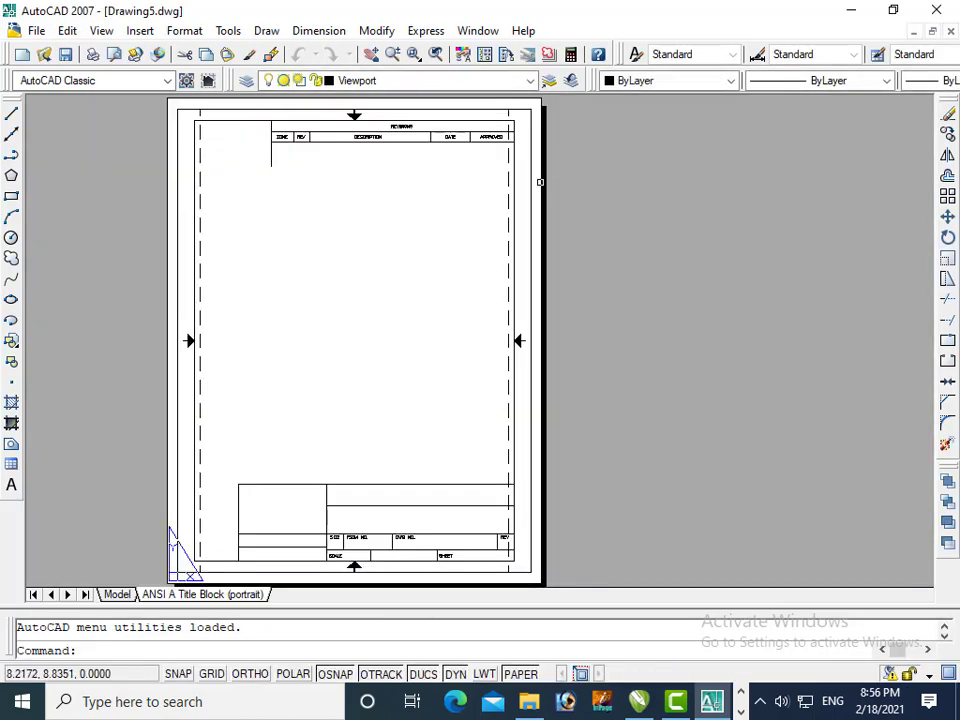
left_click(950, 31)
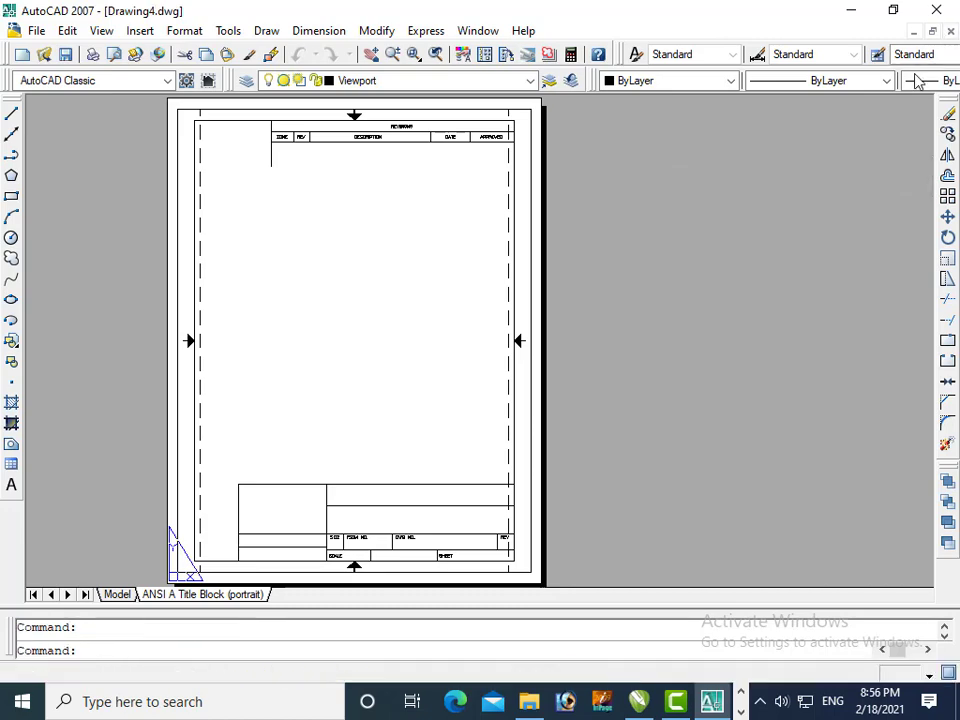
key("ctrl+F4")
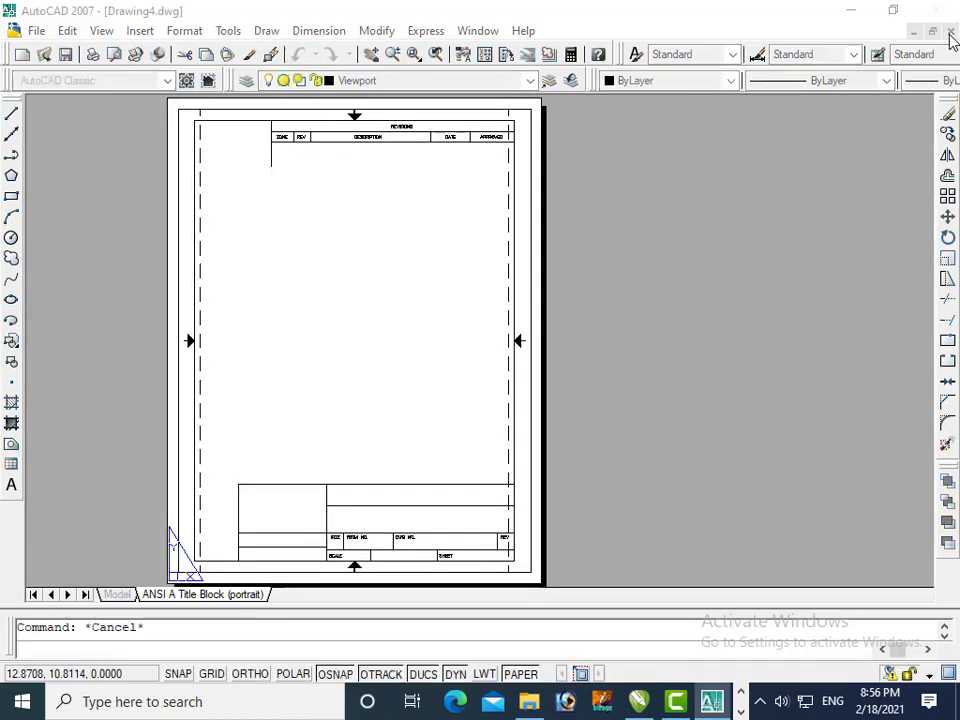
left_click(484, 392)
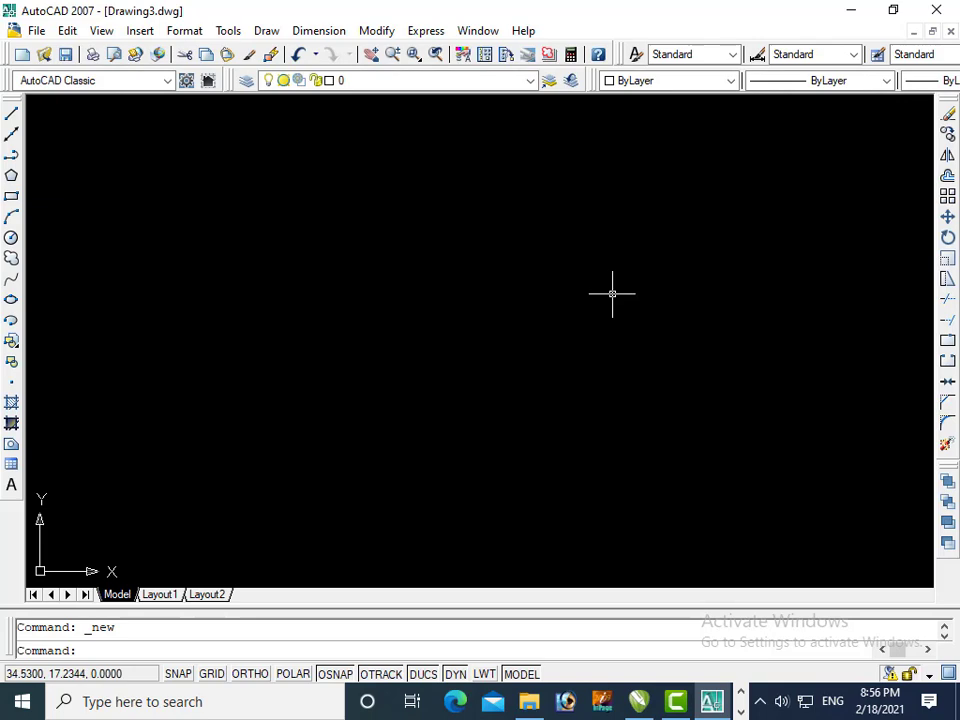
key("ctrl+s")
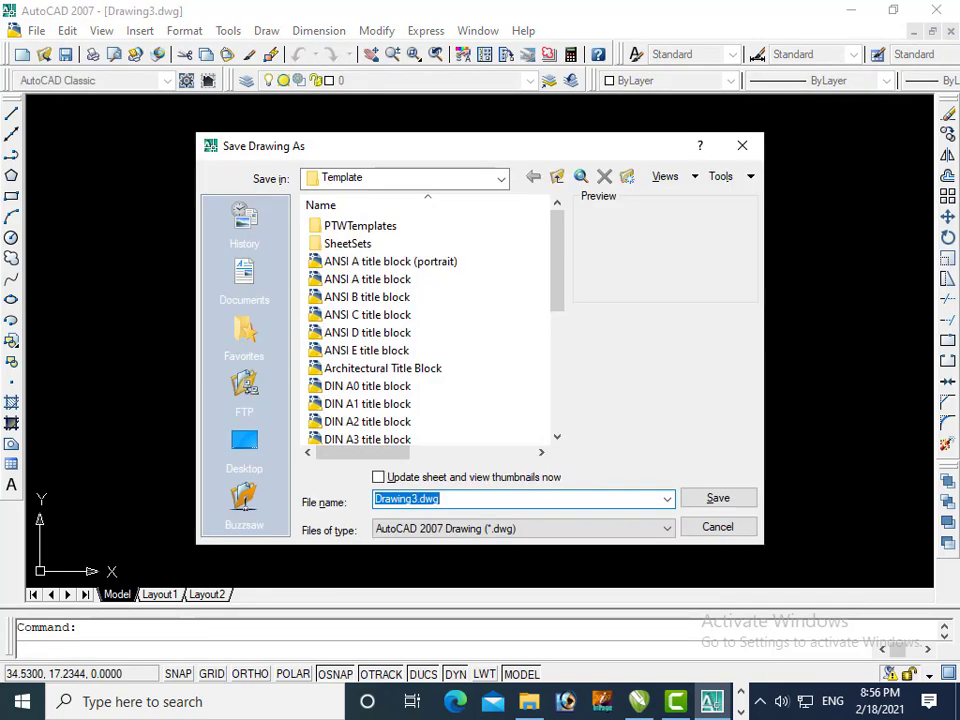
left_click(590, 530)
left_click(590, 538)
left_click(589, 539)
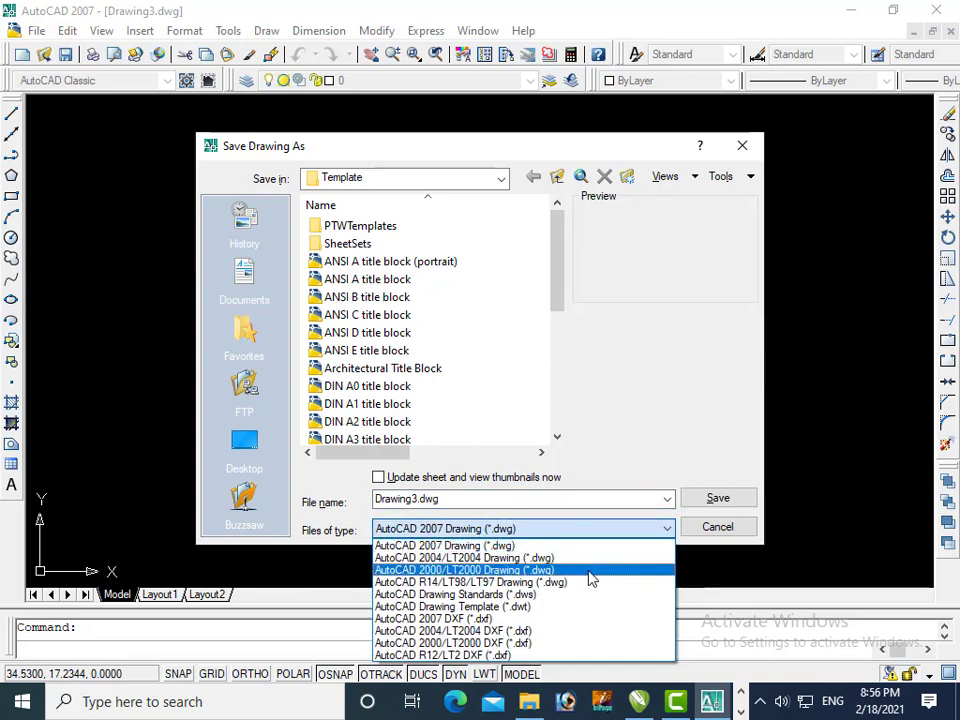
left_click(548, 608)
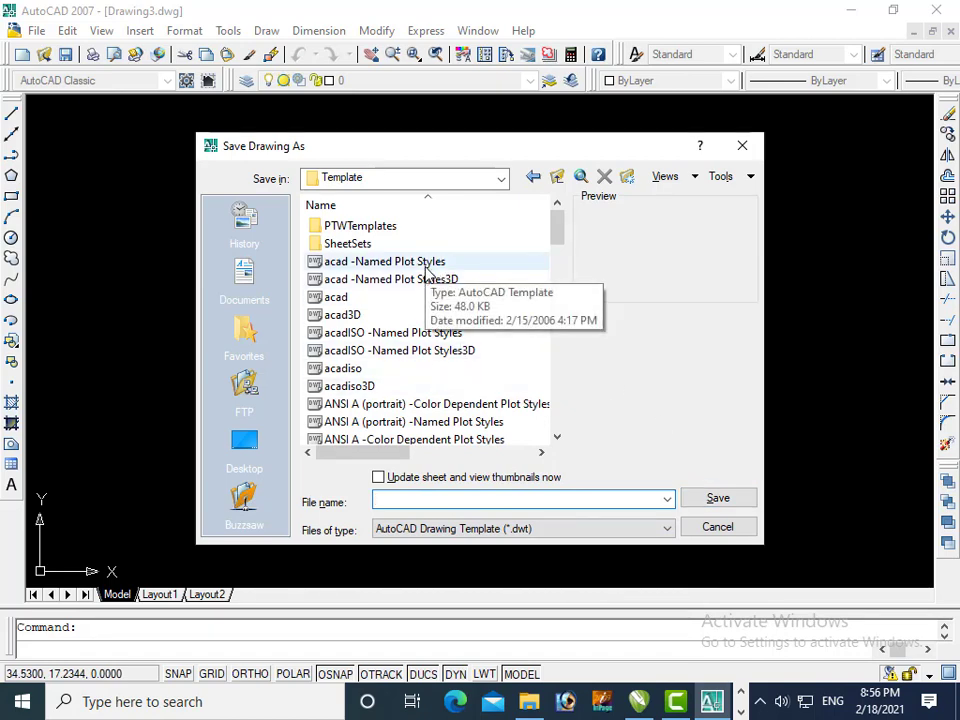
left_click(705, 537)
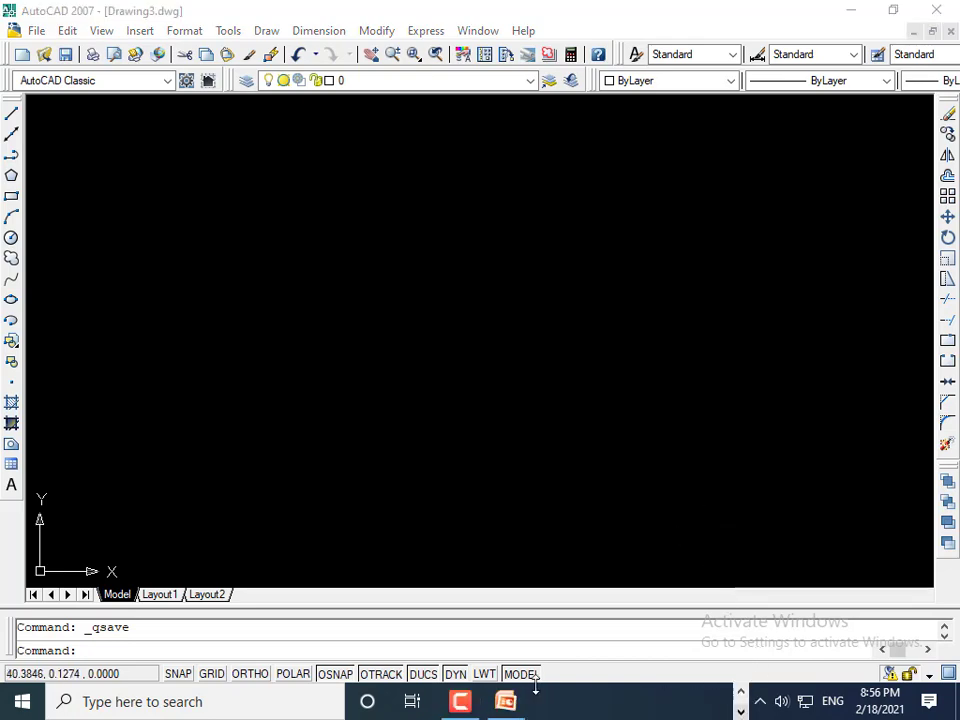
View the PowerPoint OUTLINE slide, then return to the AutoCAD drawing.
left_click(515, 700)
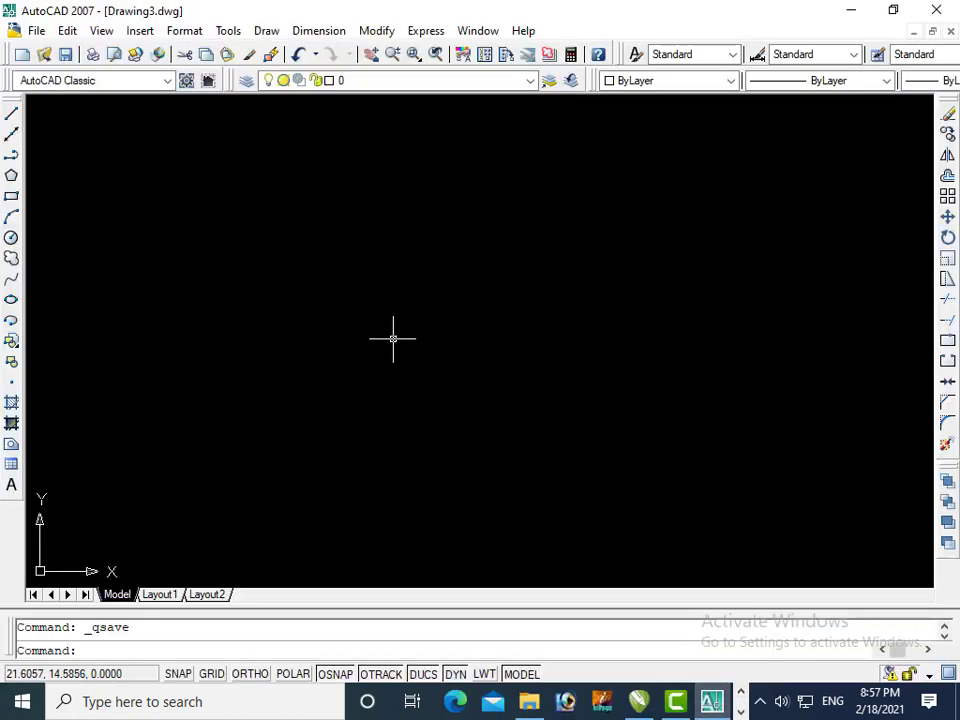
left_click(271, 224)
Draw a rectangle near the centre of model space with REC, then open the layer list.
left_click(440, 357)
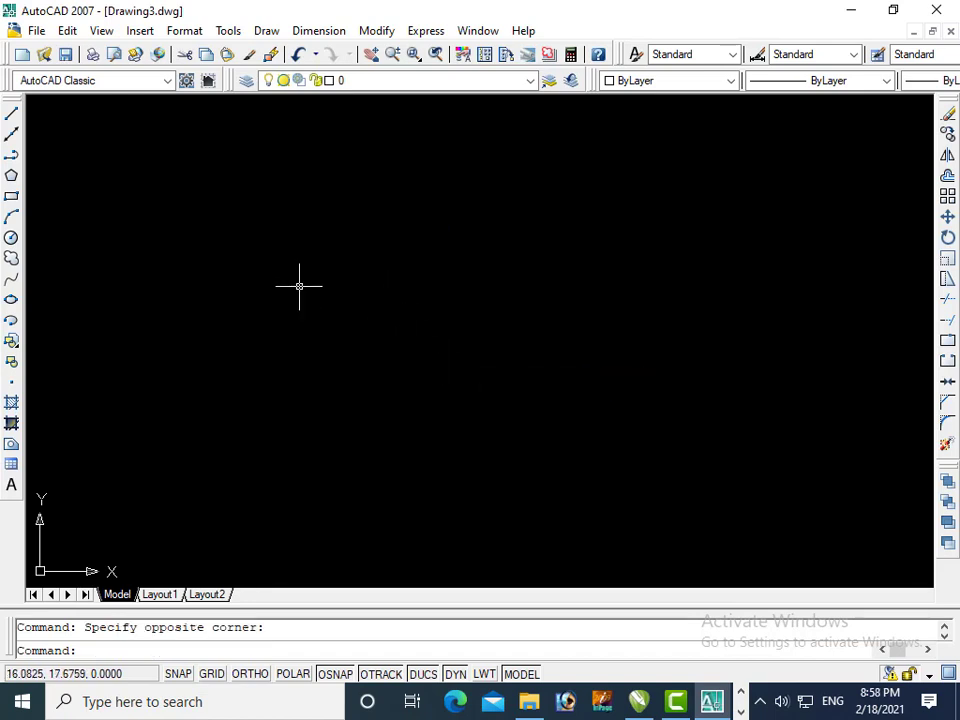
type("R")
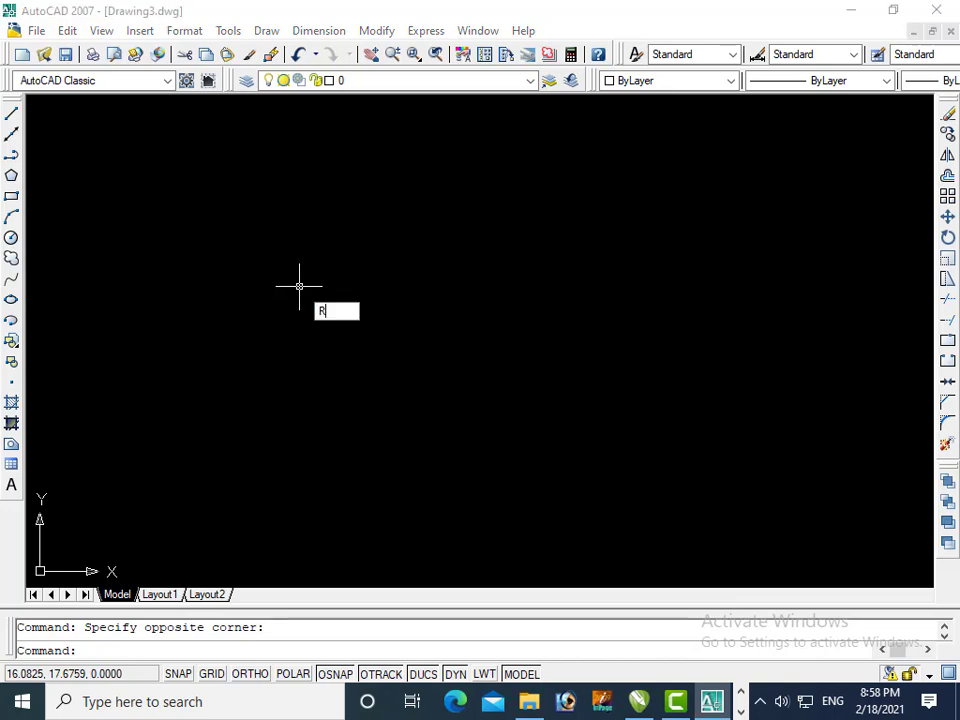
type("EC")
key("Return")
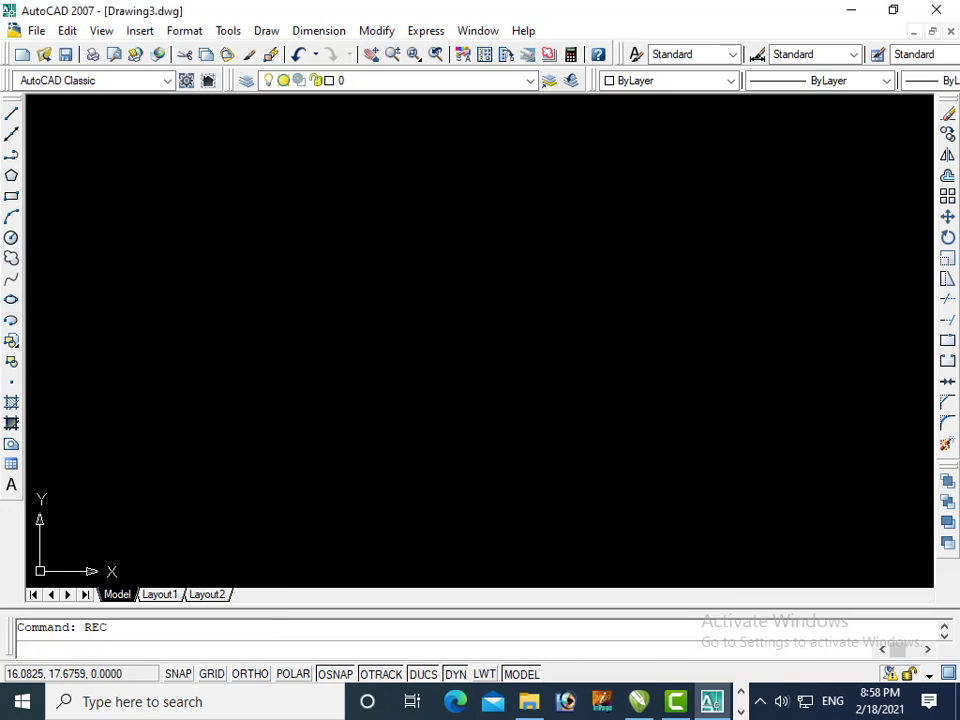
left_click(219, 212)
left_click(660, 428)
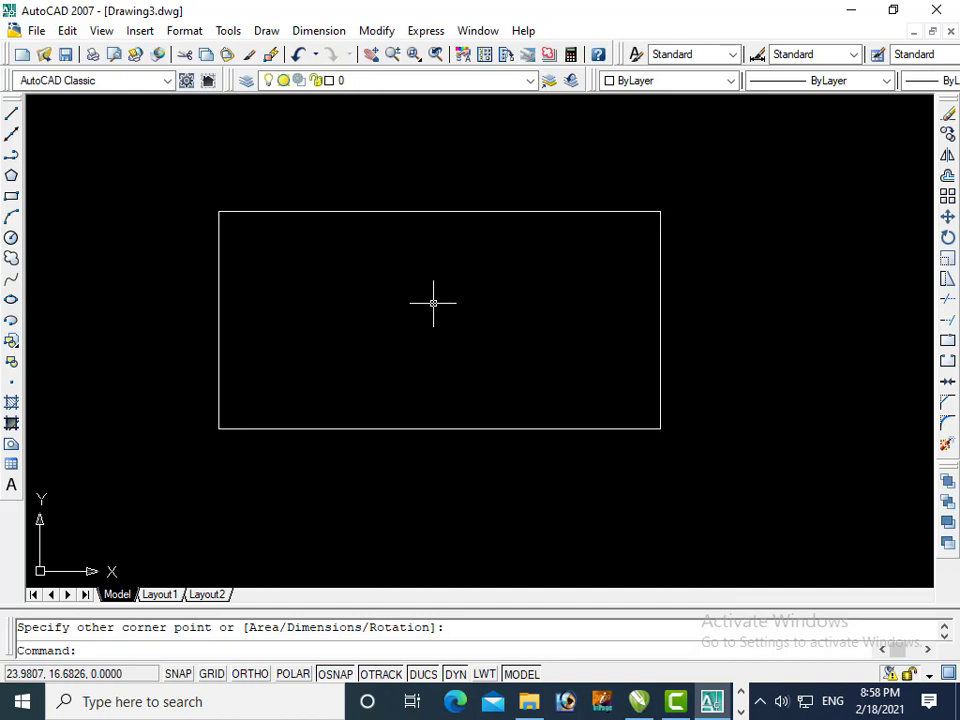
type("LA")
key("Return")
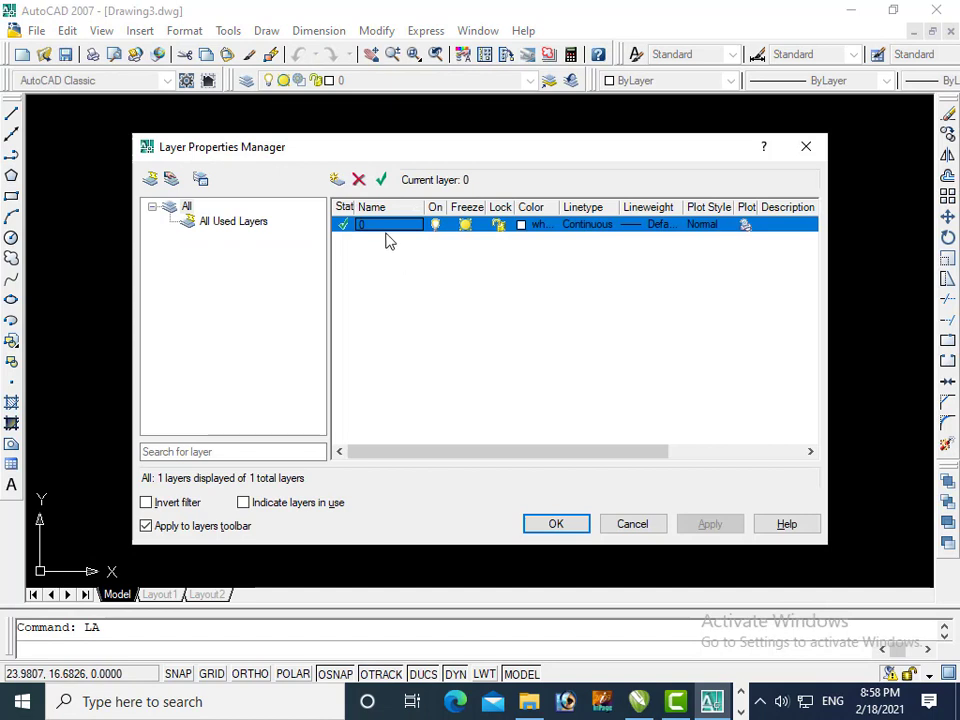
Add a new layer named RED below layer 0.
left_click(338, 187)
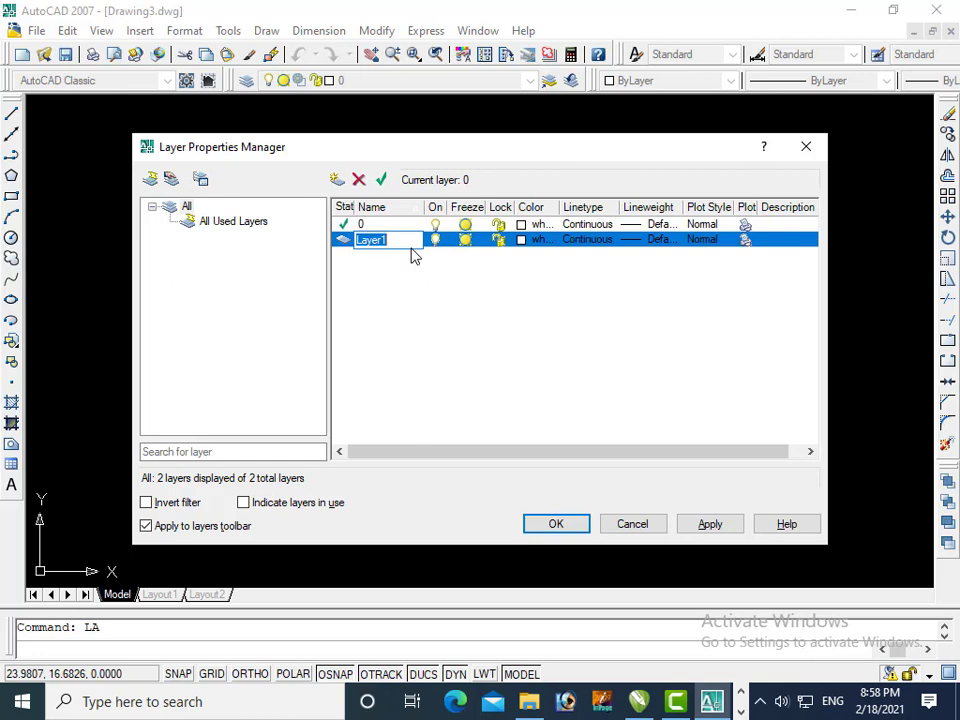
type("RE")
type("D")
key("Return")
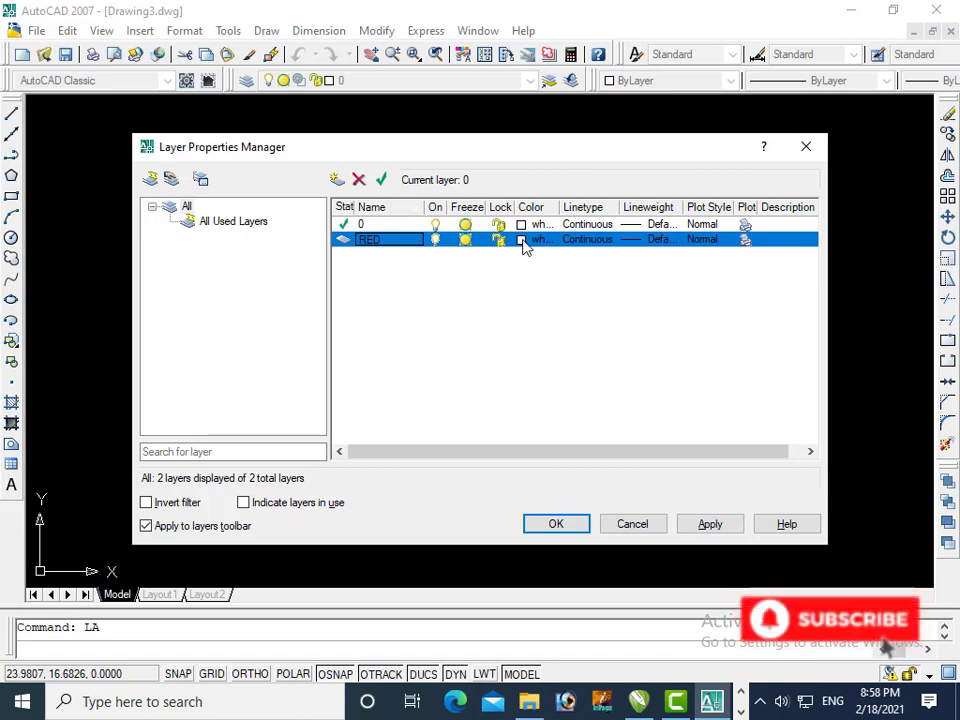
Give layer RED the colour red and keep its Continuous linetype.
left_click(521, 240)
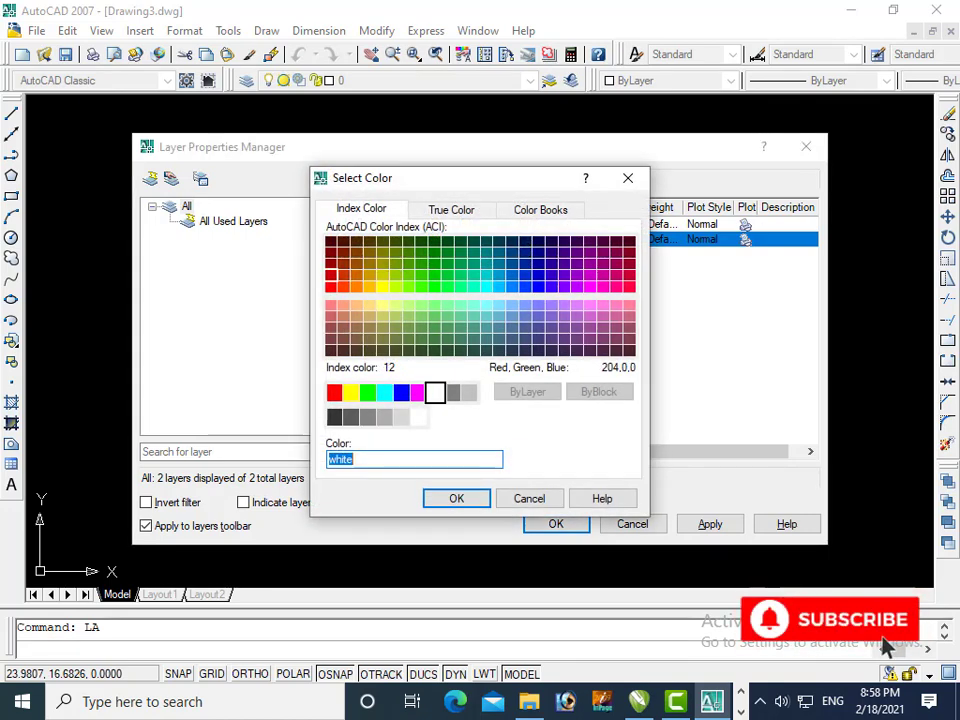
left_click(331, 287)
left_click(456, 498)
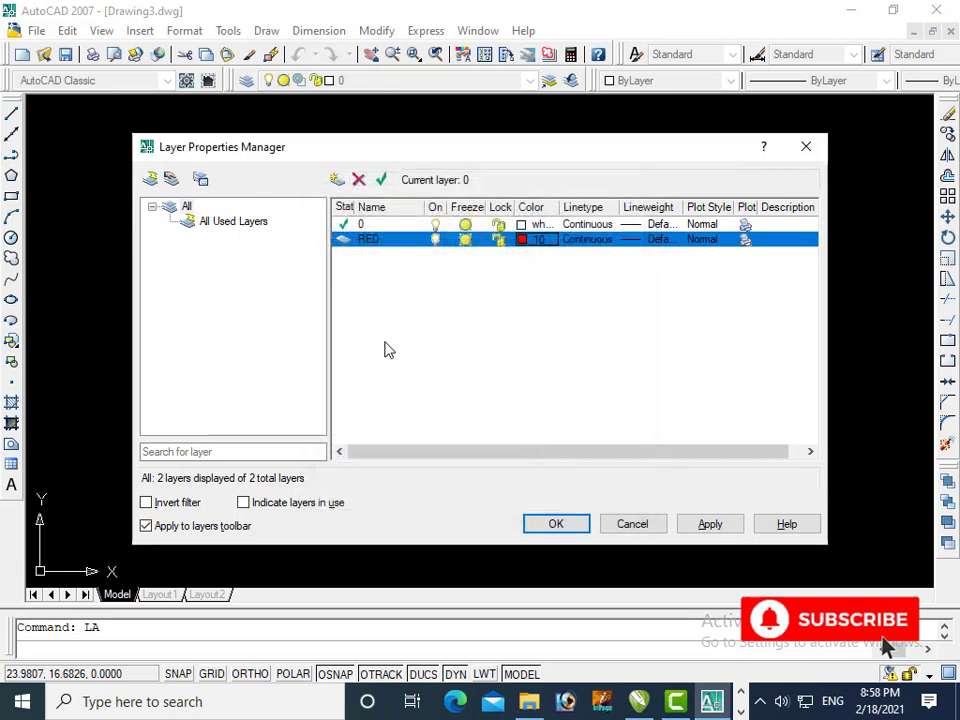
left_click(590, 239)
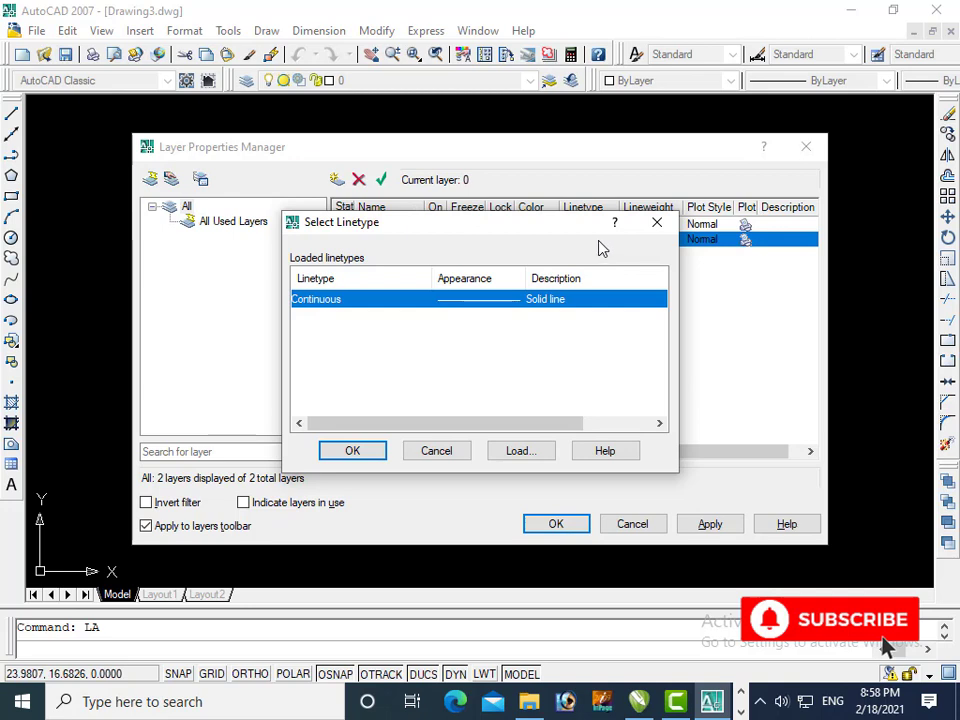
left_click(530, 451)
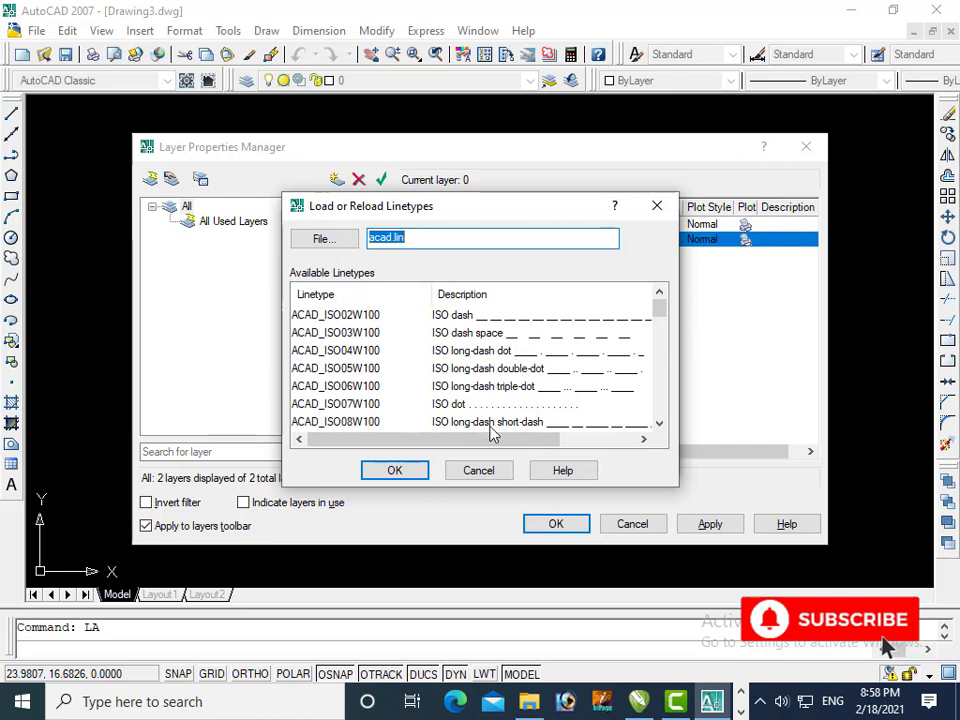
left_click(478, 470)
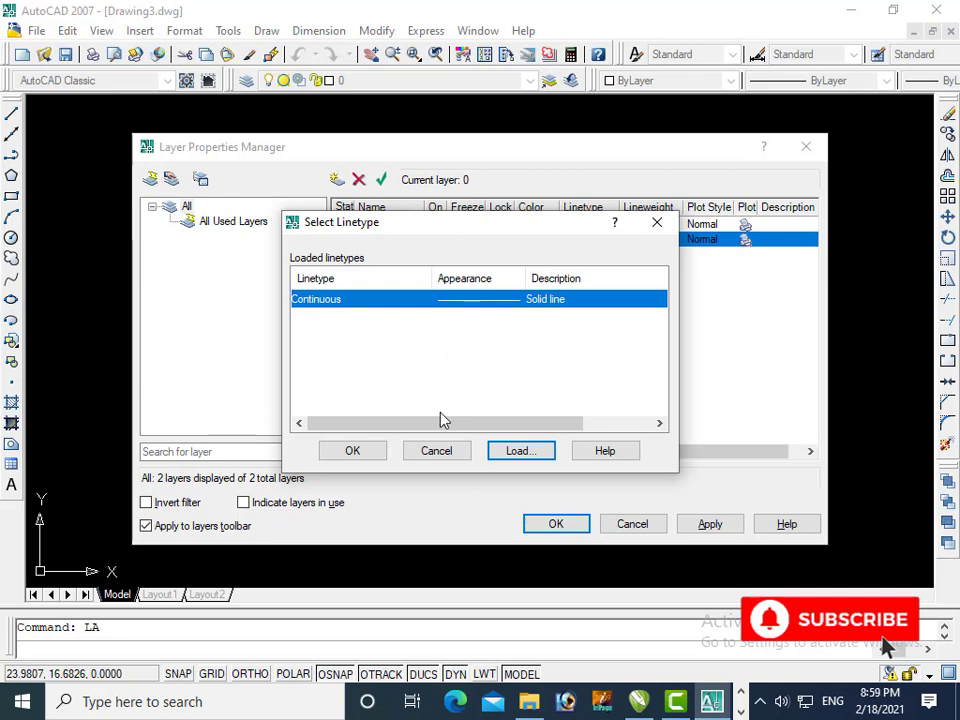
left_click(383, 448)
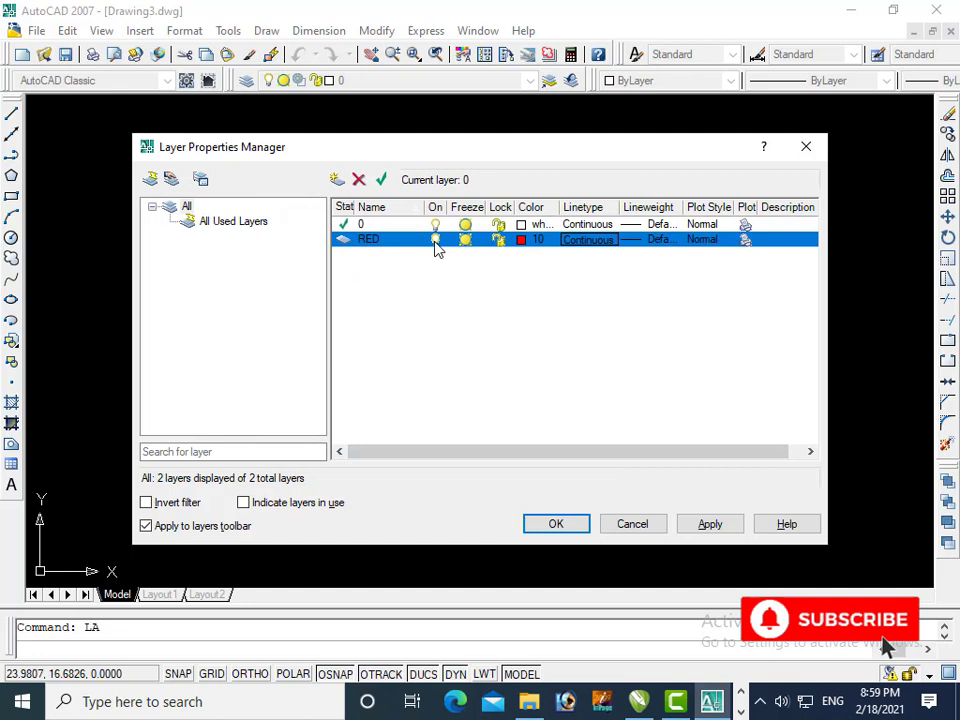
left_click(435, 241)
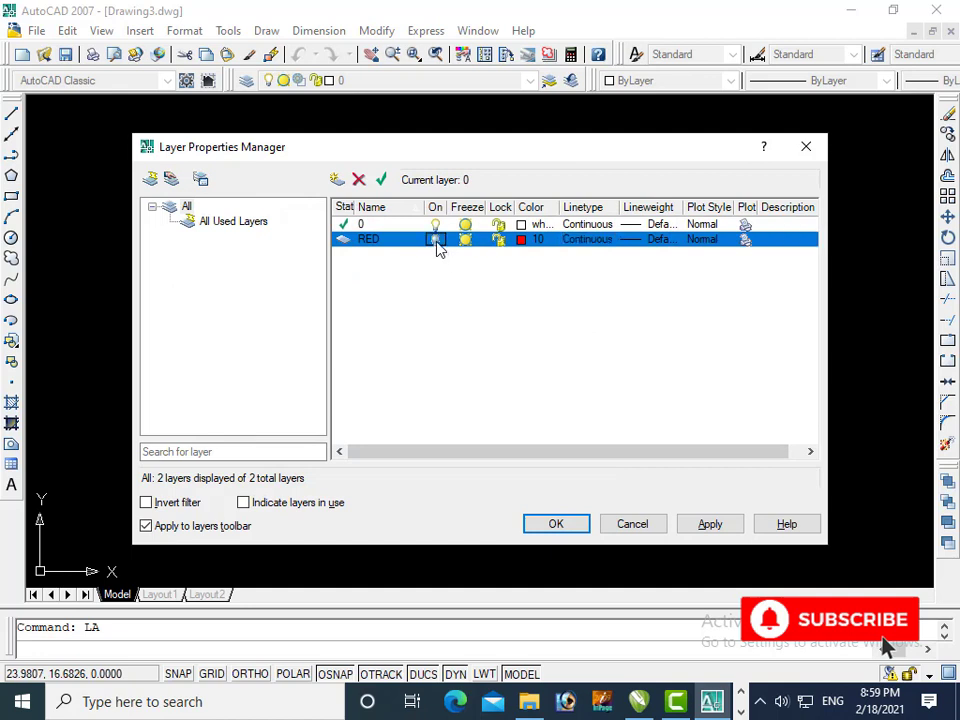
left_click(436, 241)
Set RED's lineweight to 0.30 mm and make it the current layer.
left_click(641, 242)
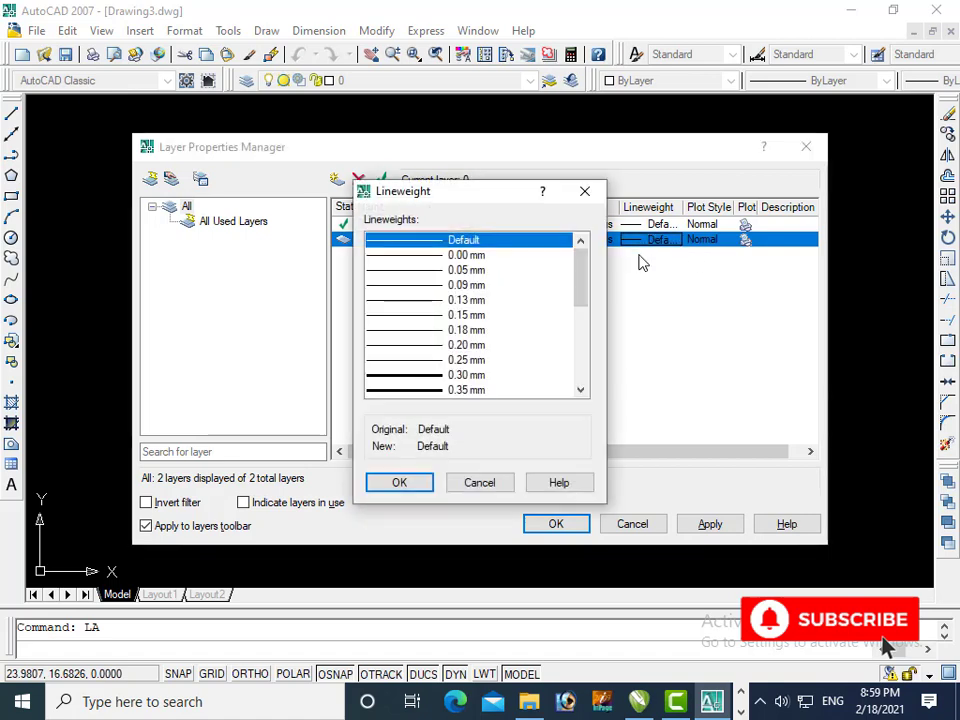
left_click(430, 378)
left_click(415, 482)
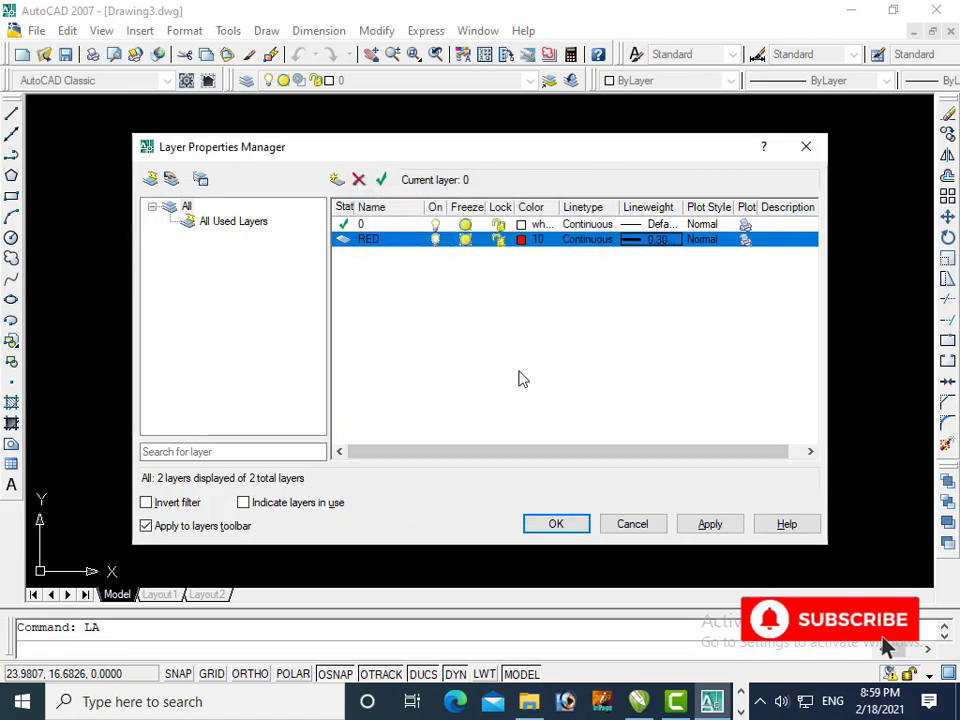
left_click(387, 185)
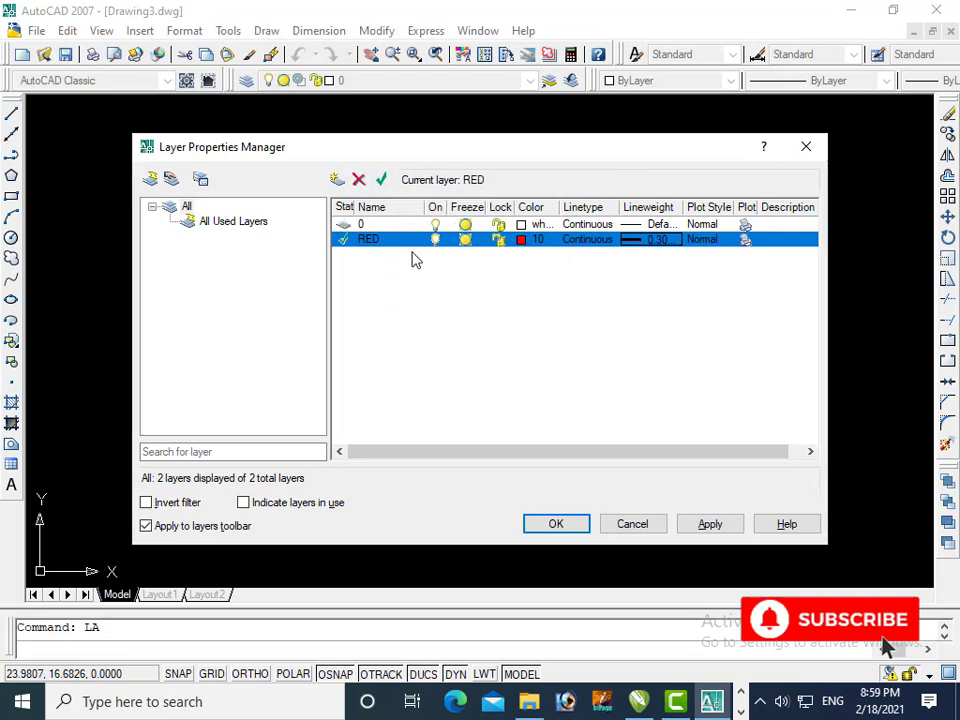
left_click(700, 528)
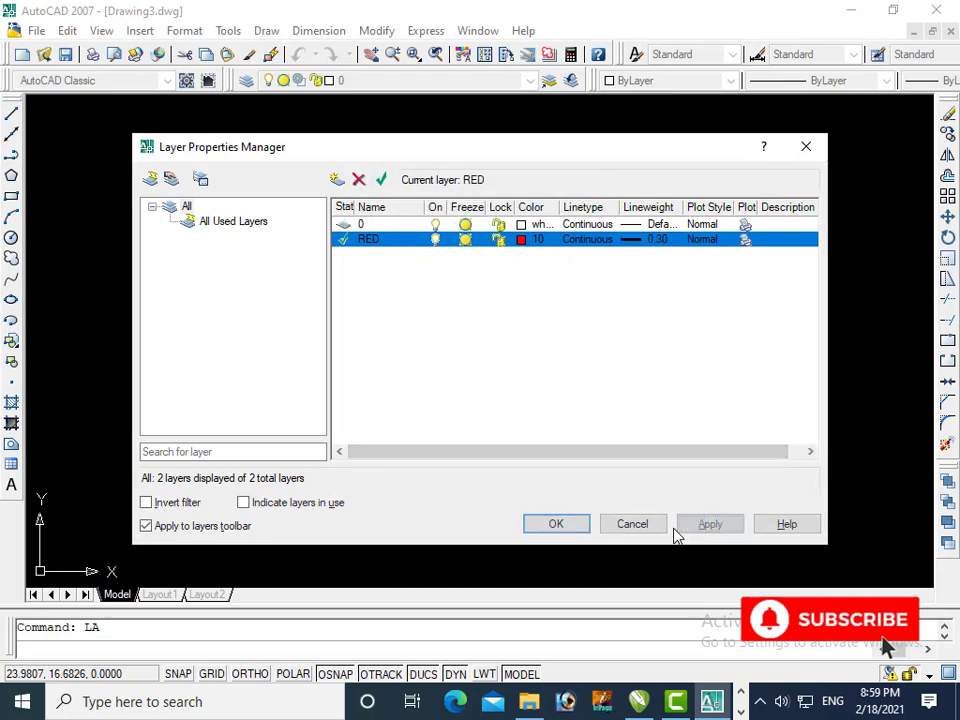
left_click(556, 524)
Draw a connected chain of red lines across the rectangle, then reopen the layer manager.
type("l")
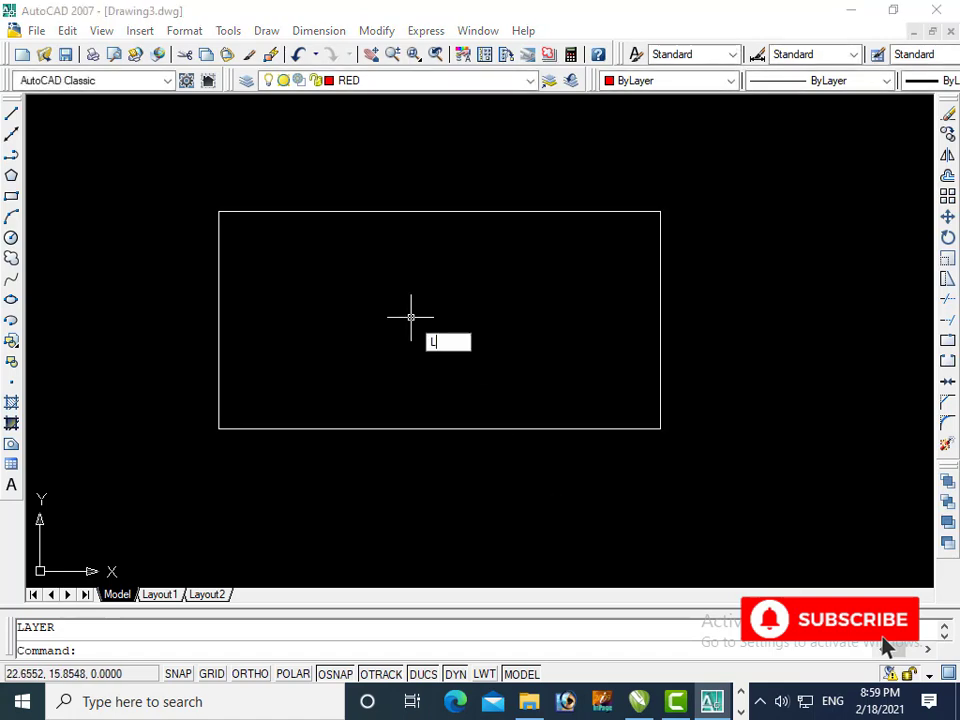
key("Return")
left_click(353, 166)
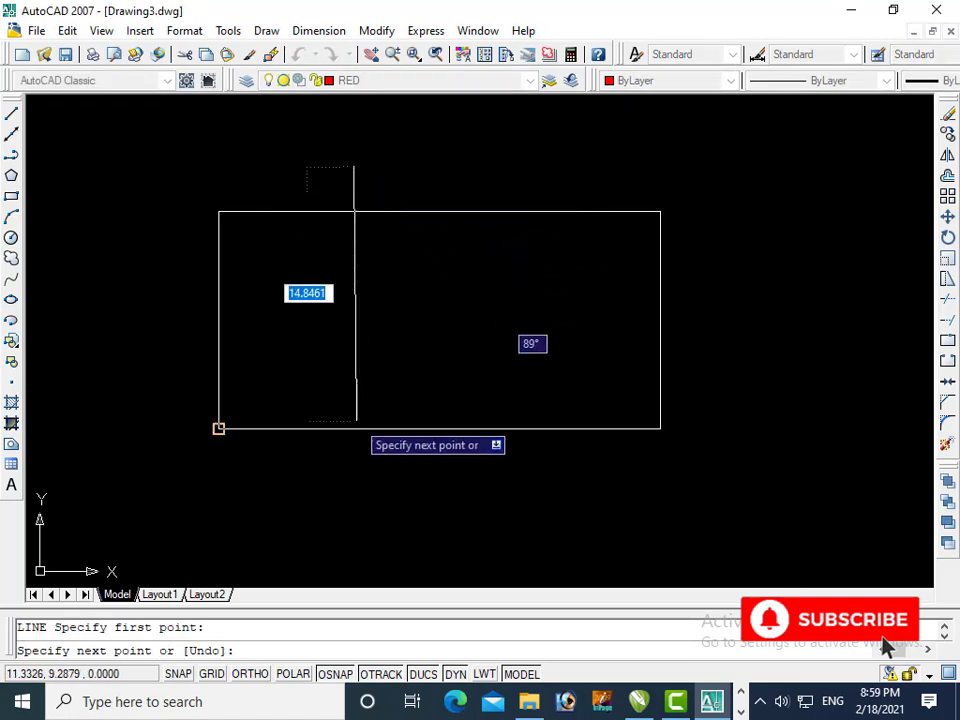
left_click(352, 447)
left_click(540, 510)
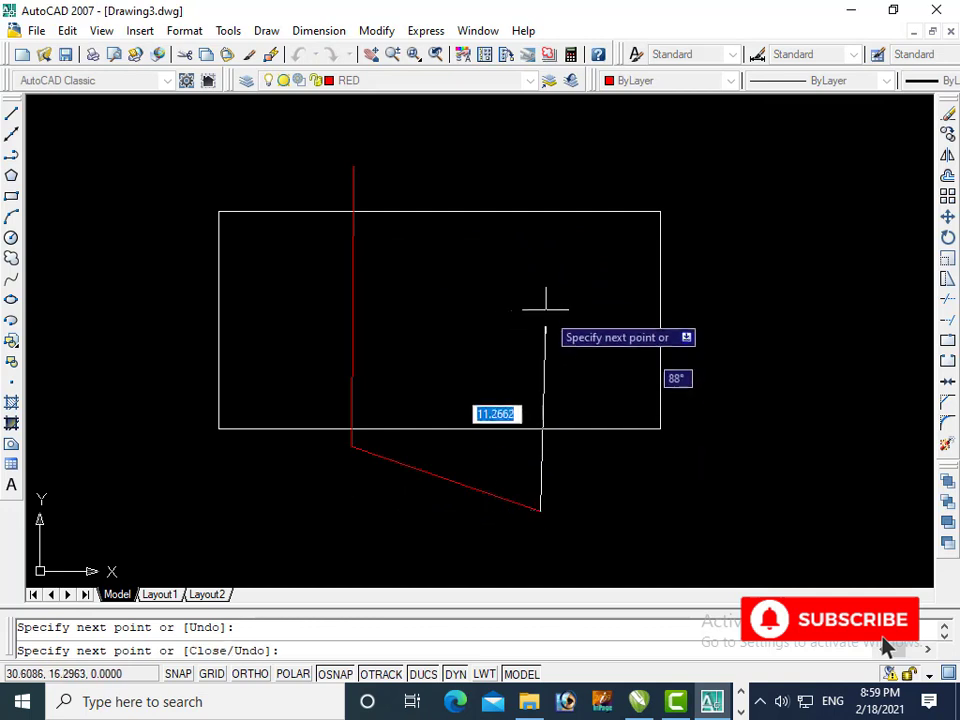
left_click(546, 311)
left_click(285, 268)
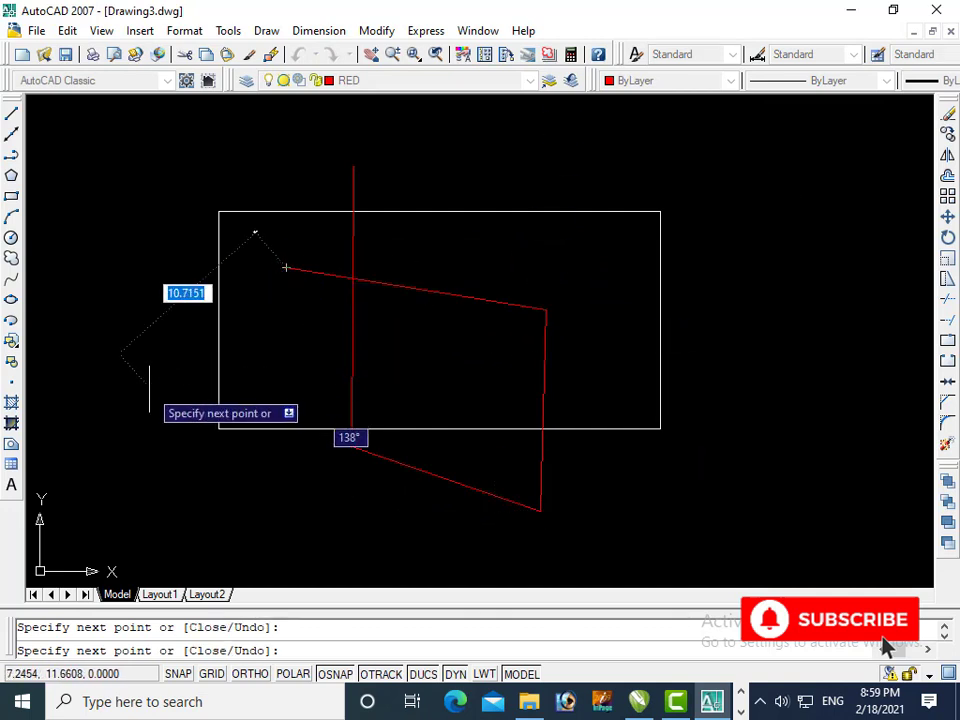
left_click(150, 388)
left_click(285, 520)
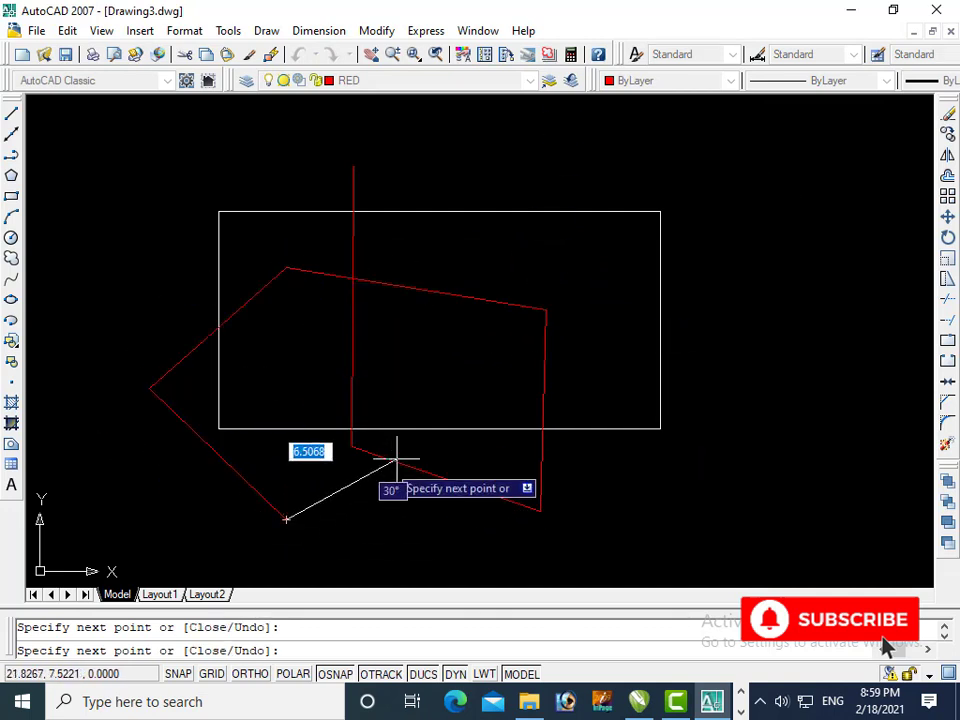
left_click(601, 316)
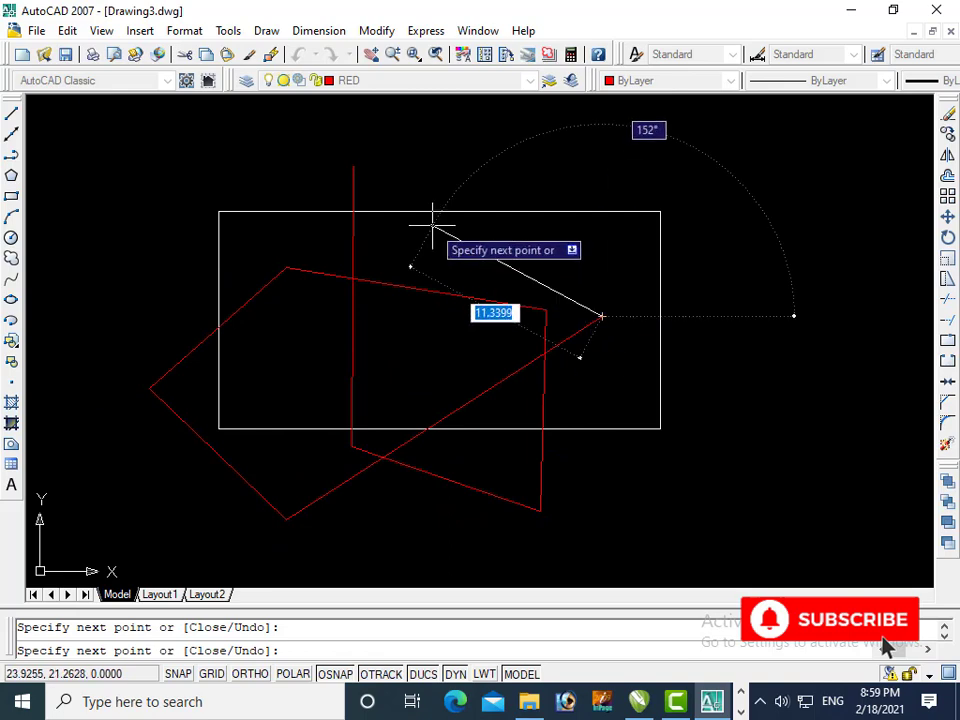
key("Escape")
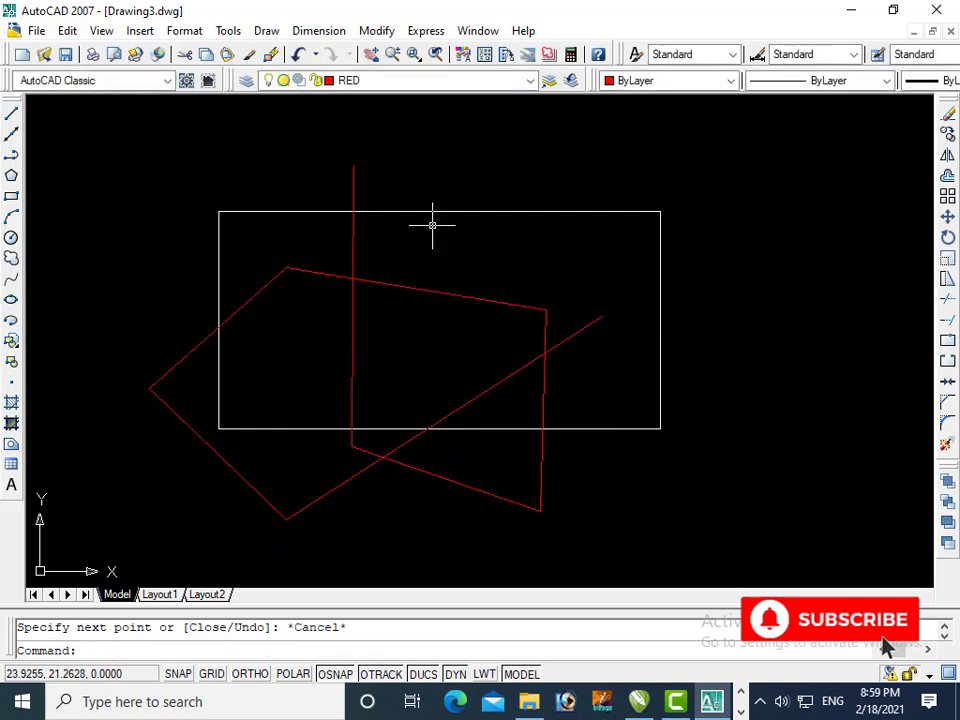
type("LA")
key("Return")
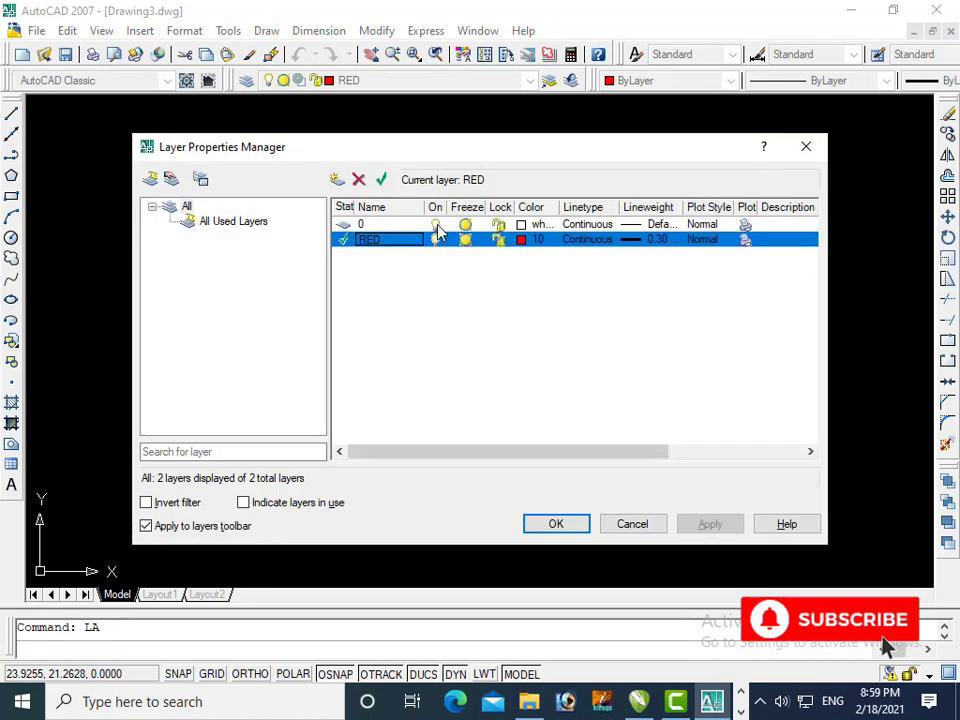
Turn layer 0 off to hide the rectangle and zoom out.
left_click(435, 224)
left_click(710, 524)
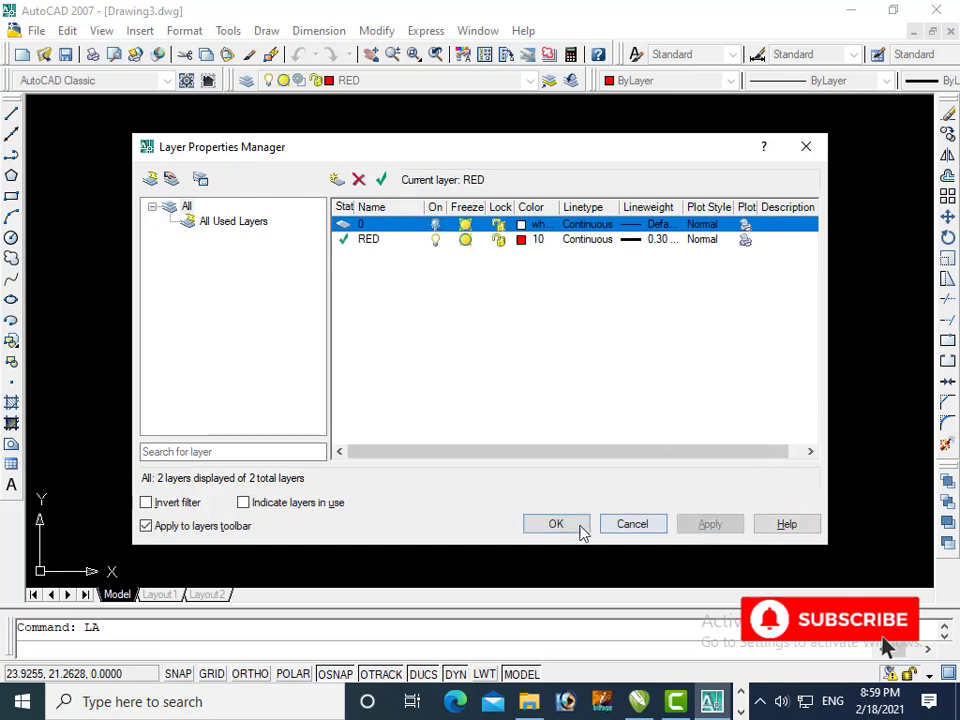
left_click(579, 527)
left_click(567, 527)
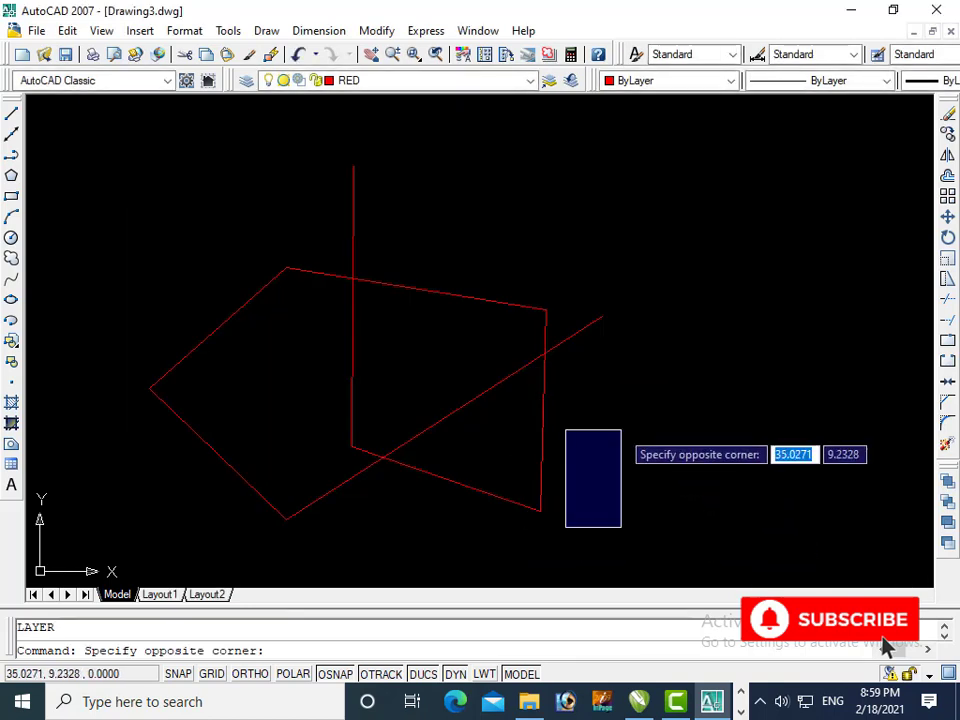
left_click(621, 429)
scroll(445, 377, "down", 2)
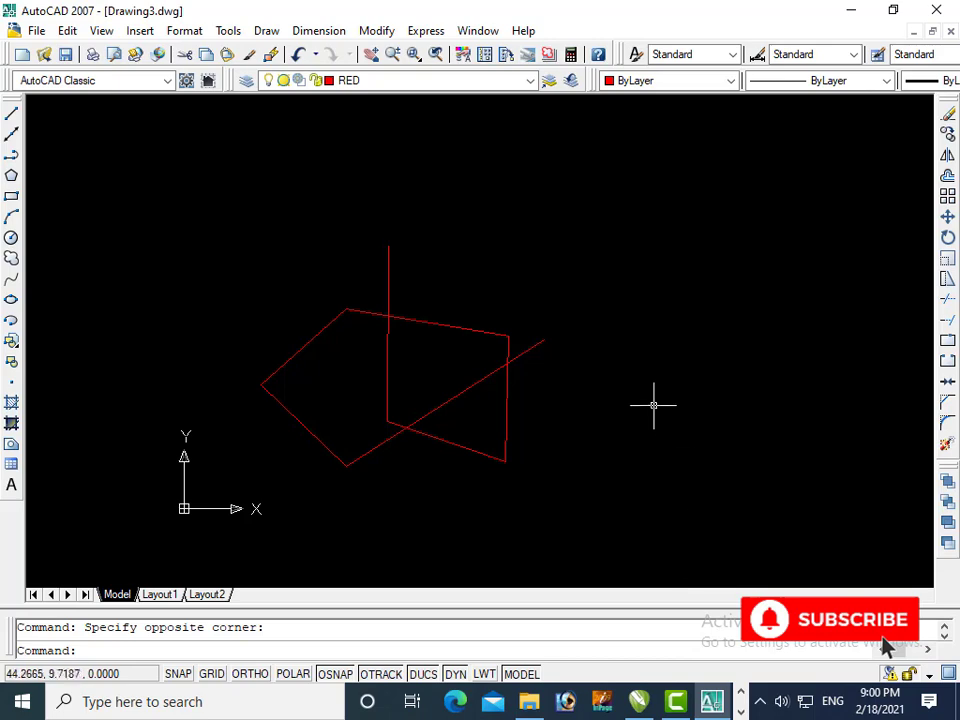
Reopen and close the layer manager unchanged, then run PU to purge.
type("la")
key("Return")
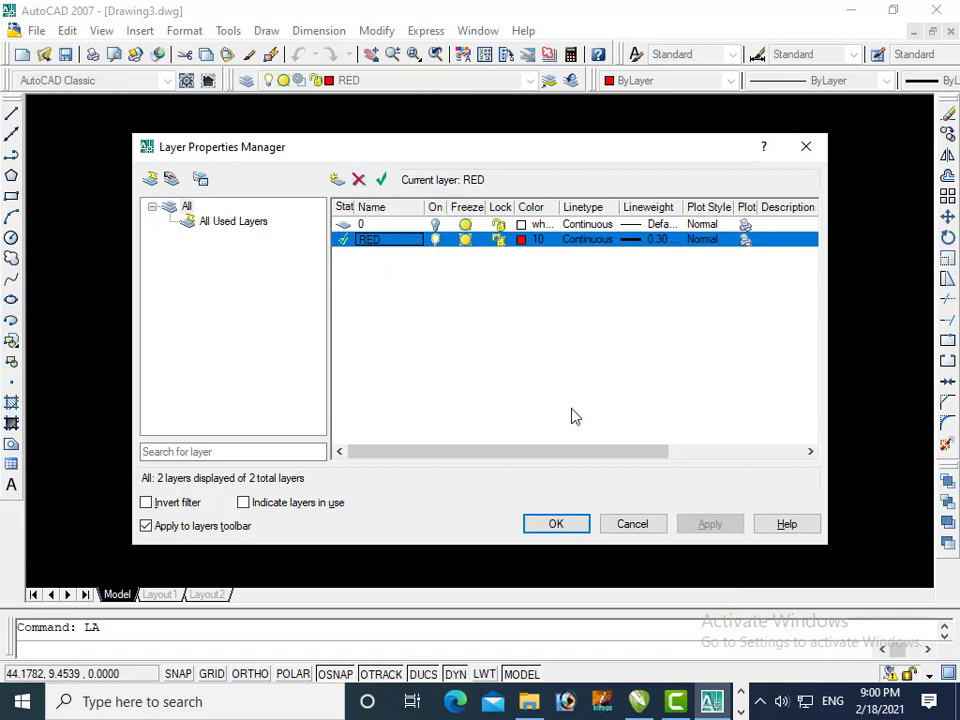
left_click(632, 523)
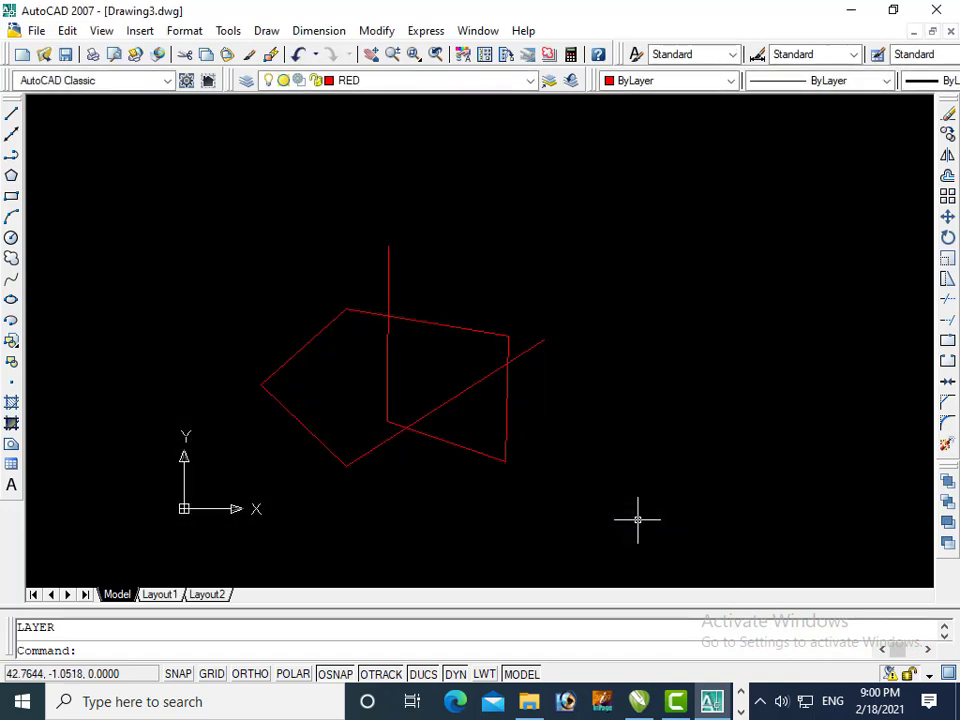
type("PU")
key("Return")
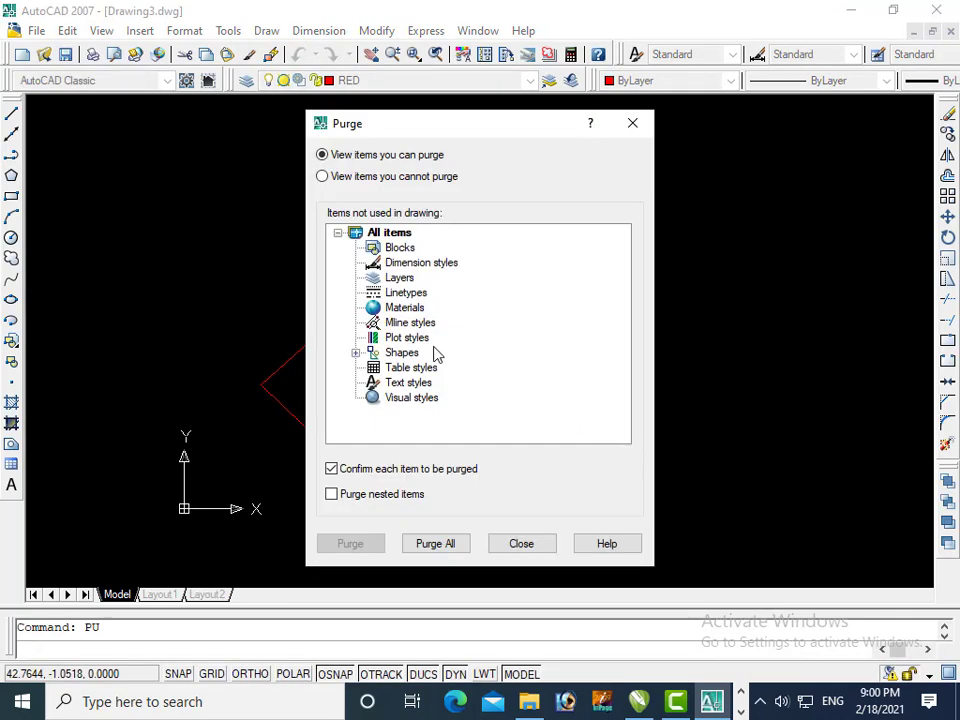
Inspect the purgeable Layers entry and close Purge without removing anything.
left_click(399, 279)
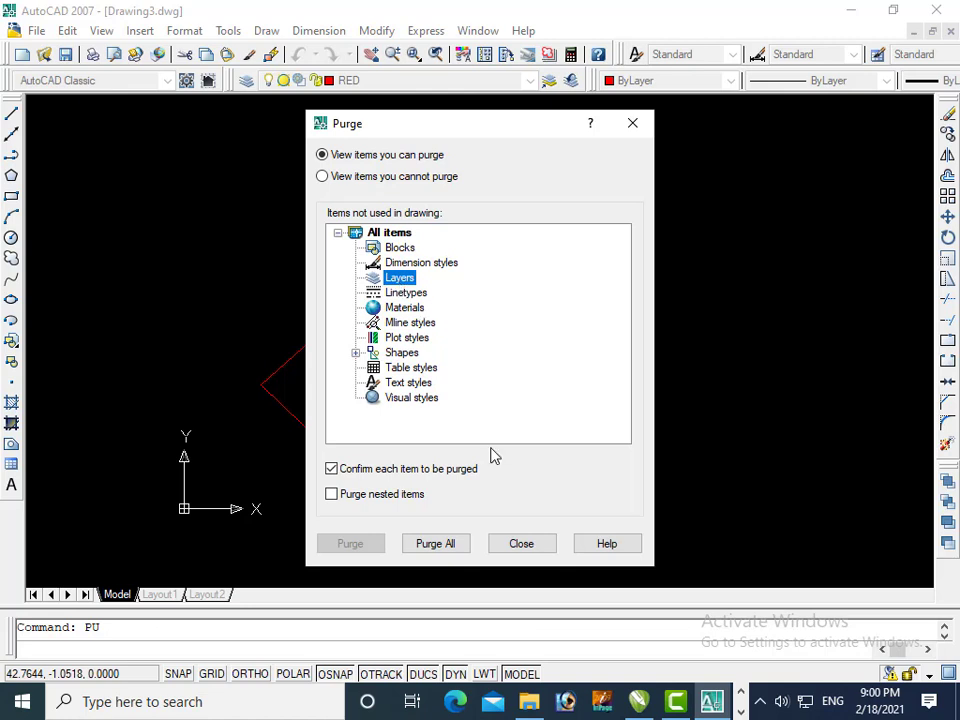
left_click(521, 543)
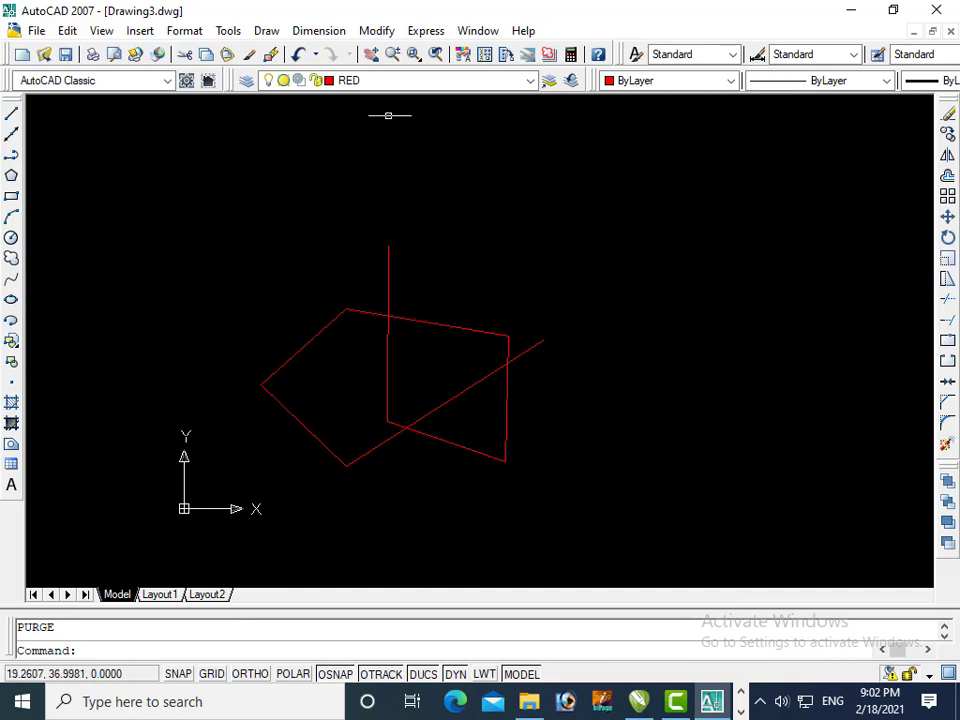
Browse the Format menu and reopen the Layer Properties Manager.
left_click(186, 31)
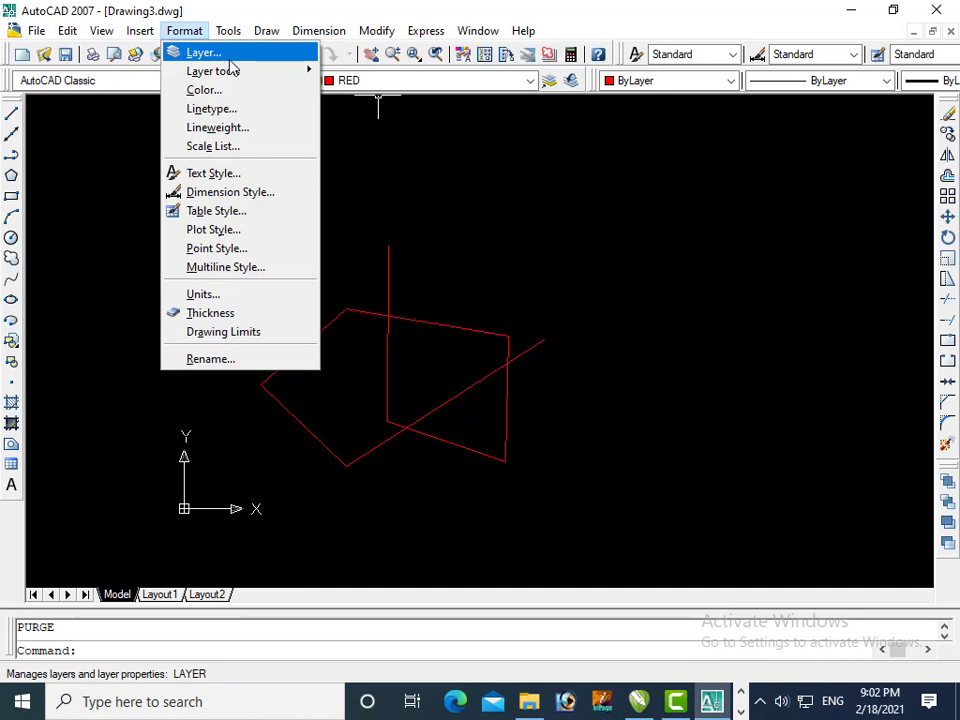
left_click(371, 171)
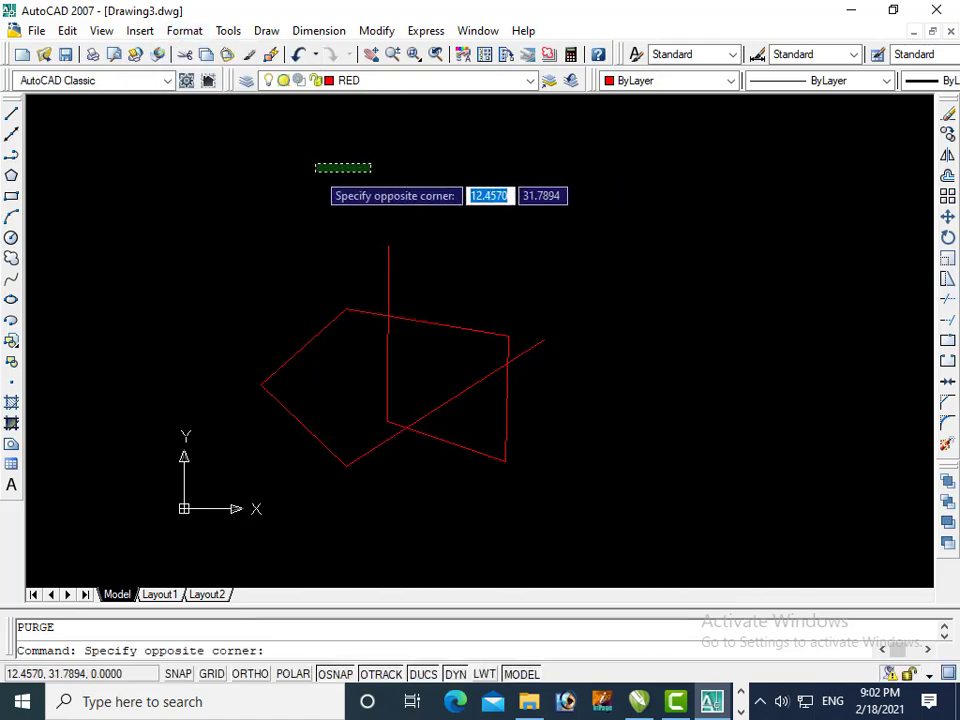
left_click(316, 171)
type("l")
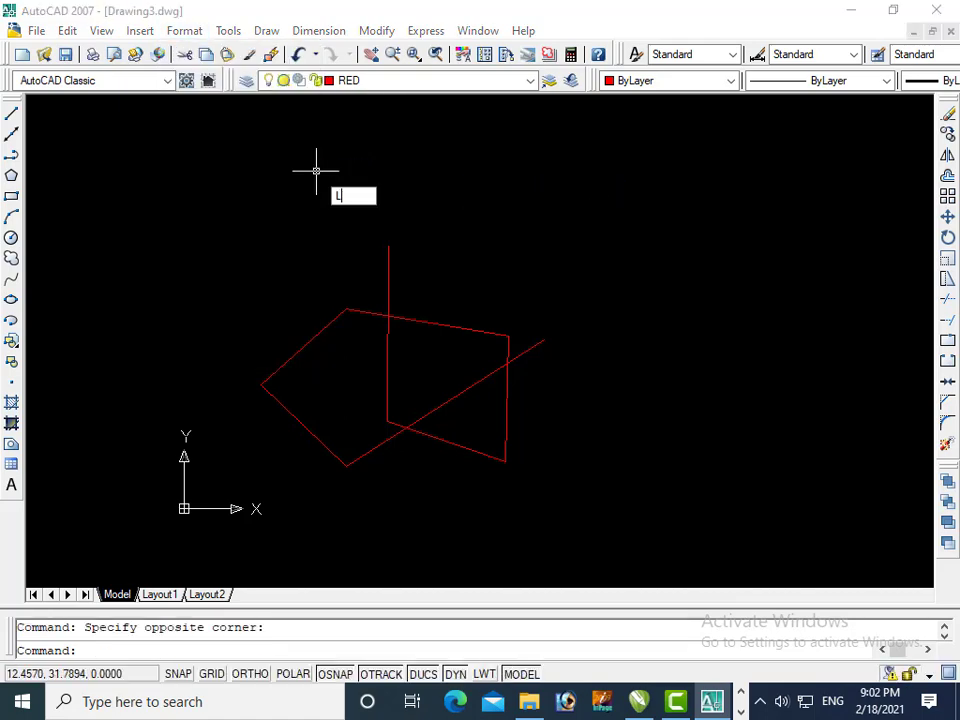
type("a")
key("Return")
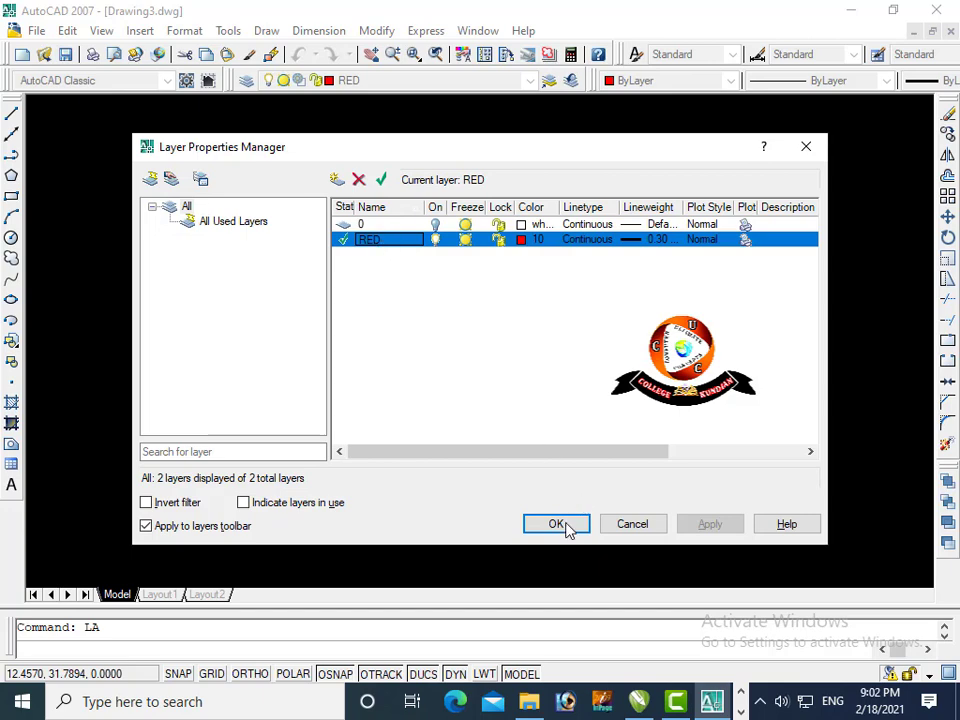
Close the layer manager, show the PowerPoint OUTLINE slide, then open File Explorer.
left_click(624, 533)
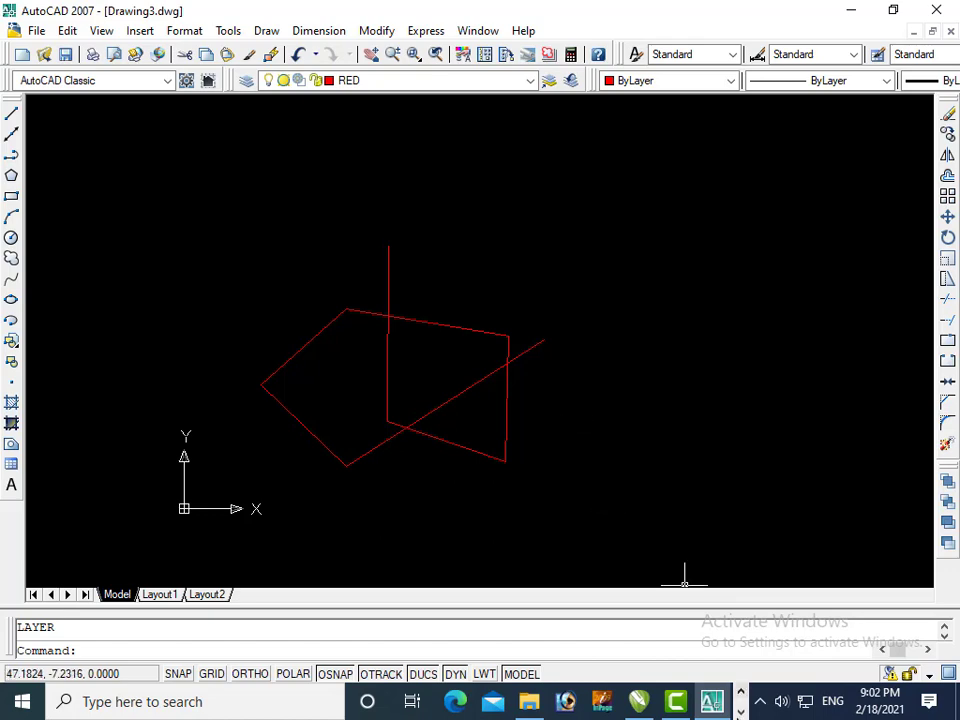
left_click(514, 703)
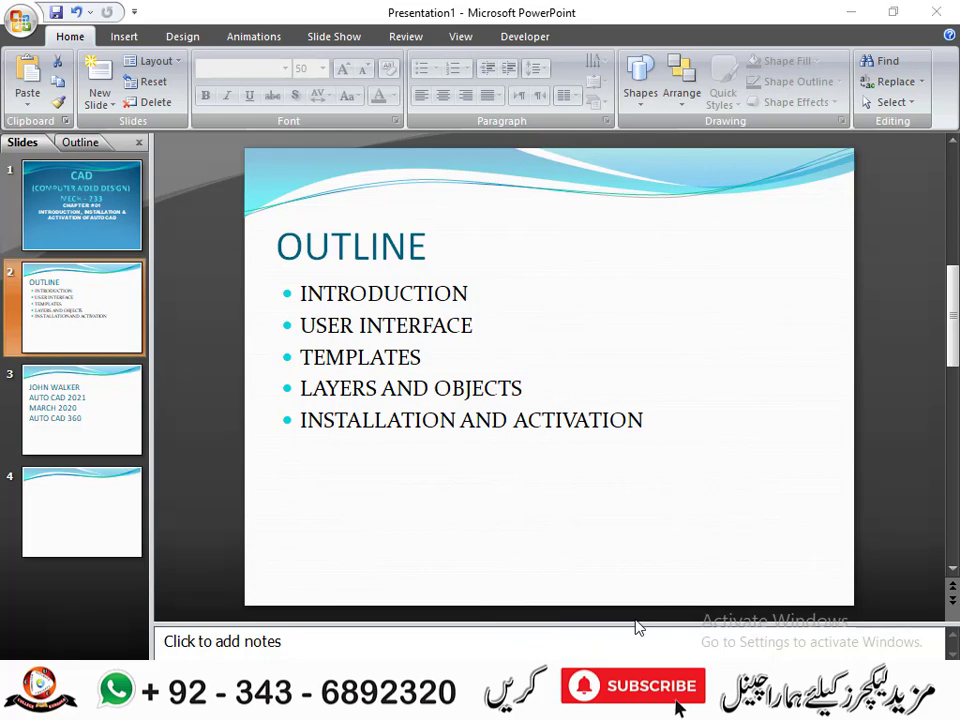
key("super+e")
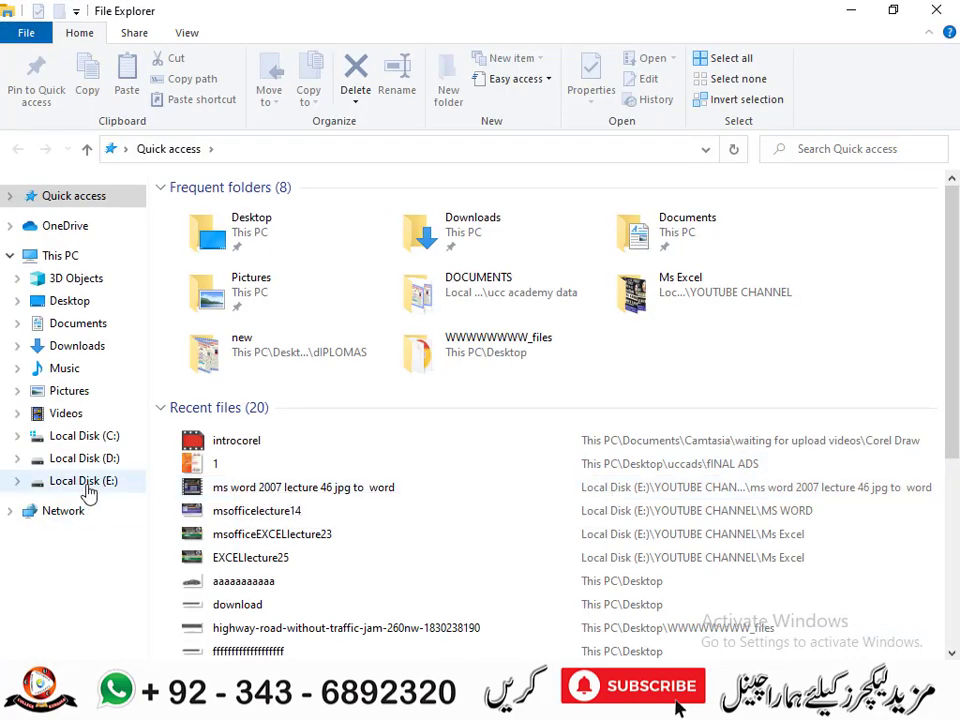
Open Autodesk AutoCAD 2007.zip from E:\Softwares in WinRAR.
left_click(84, 481)
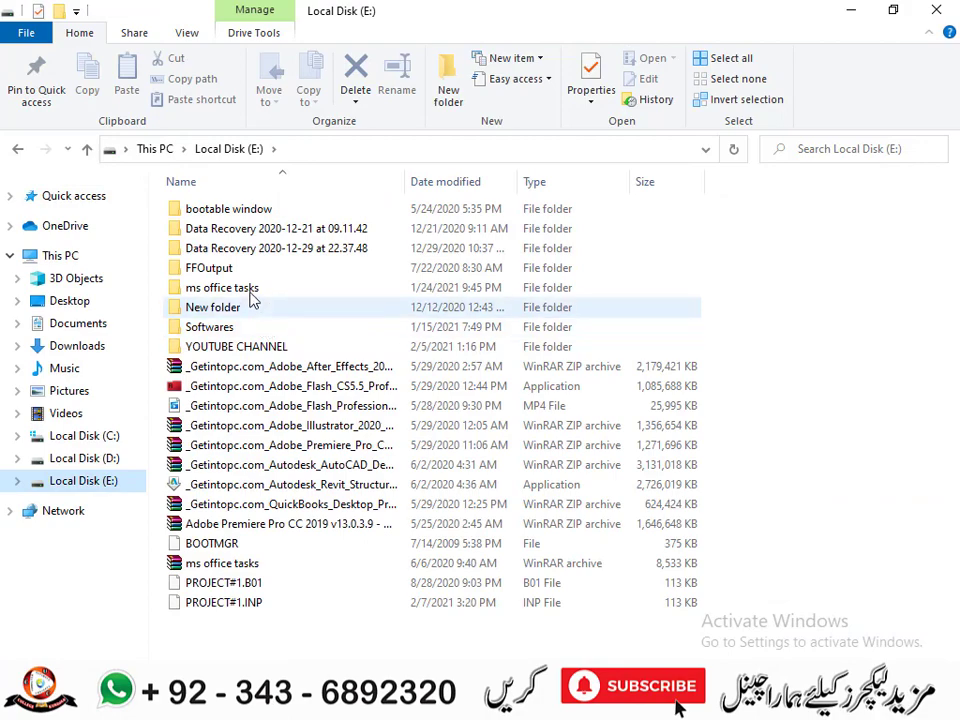
double_click(257, 330)
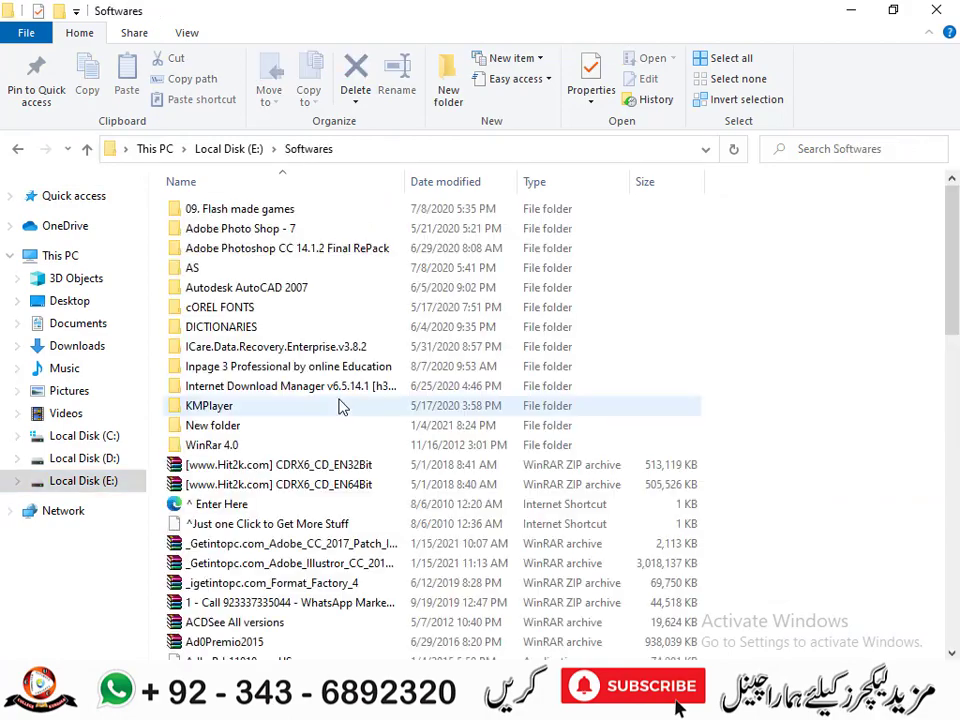
scroll(340, 422, "down", 1)
scroll(340, 422, "down", 1)
scroll(340, 422, "down", 2)
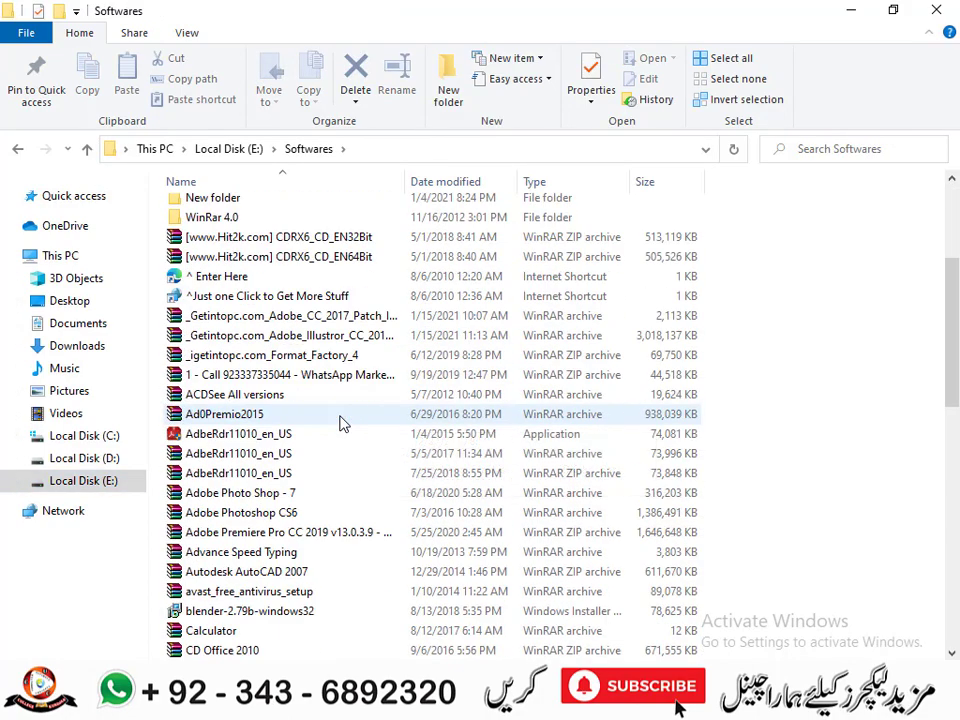
scroll(340, 422, "down", 1)
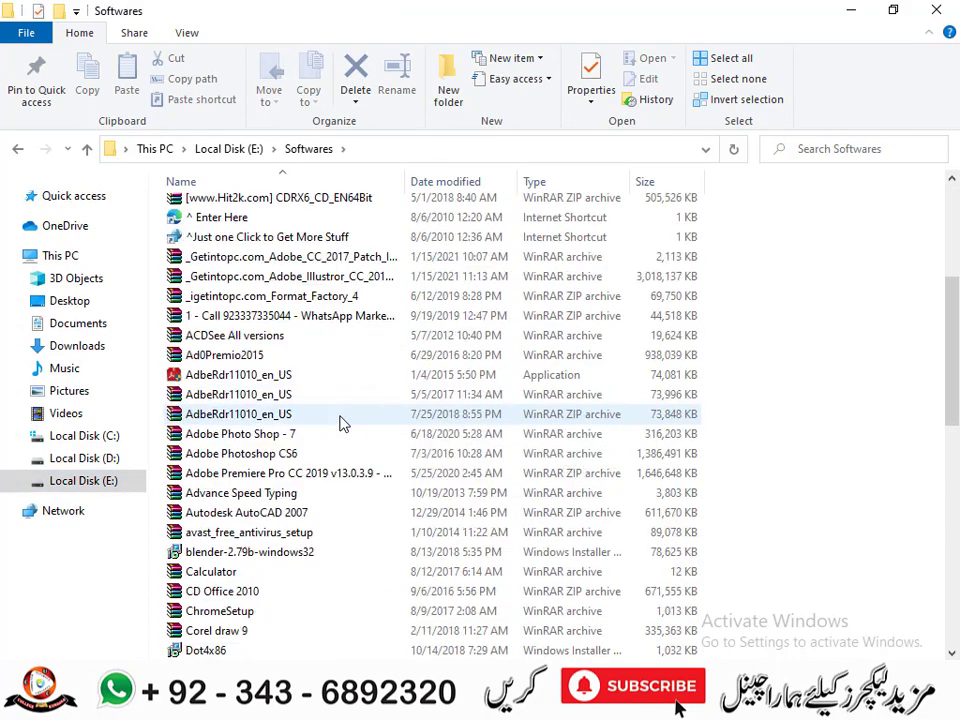
mouse_move(246, 512)
left_click(295, 515)
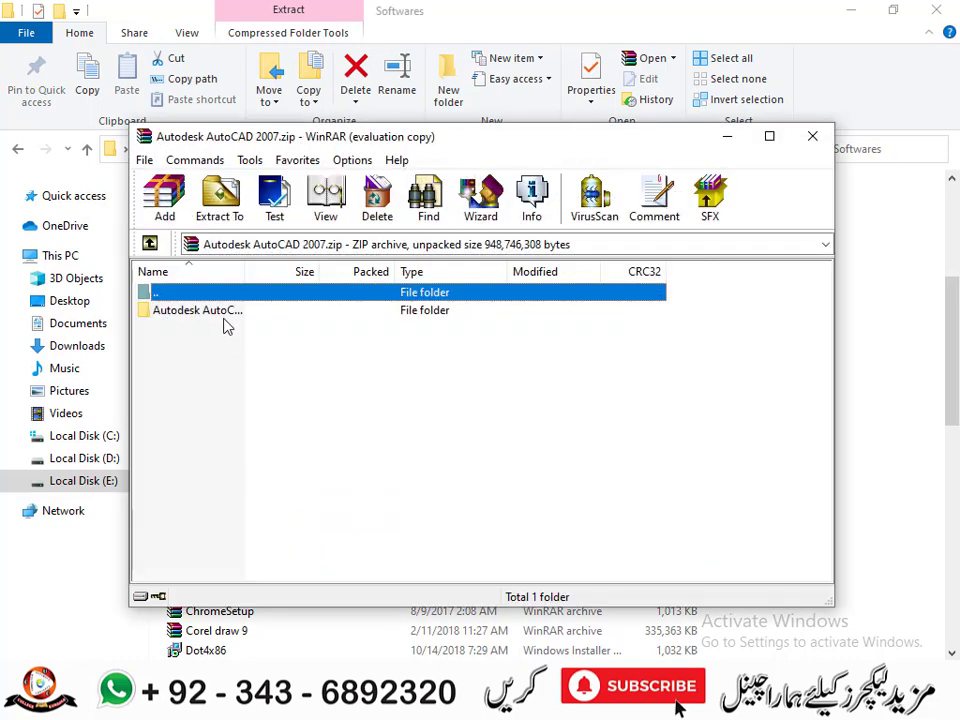
Open the Autodesk AutoCAD 2007 folder inside the WinRAR archive.
double_click(222, 312)
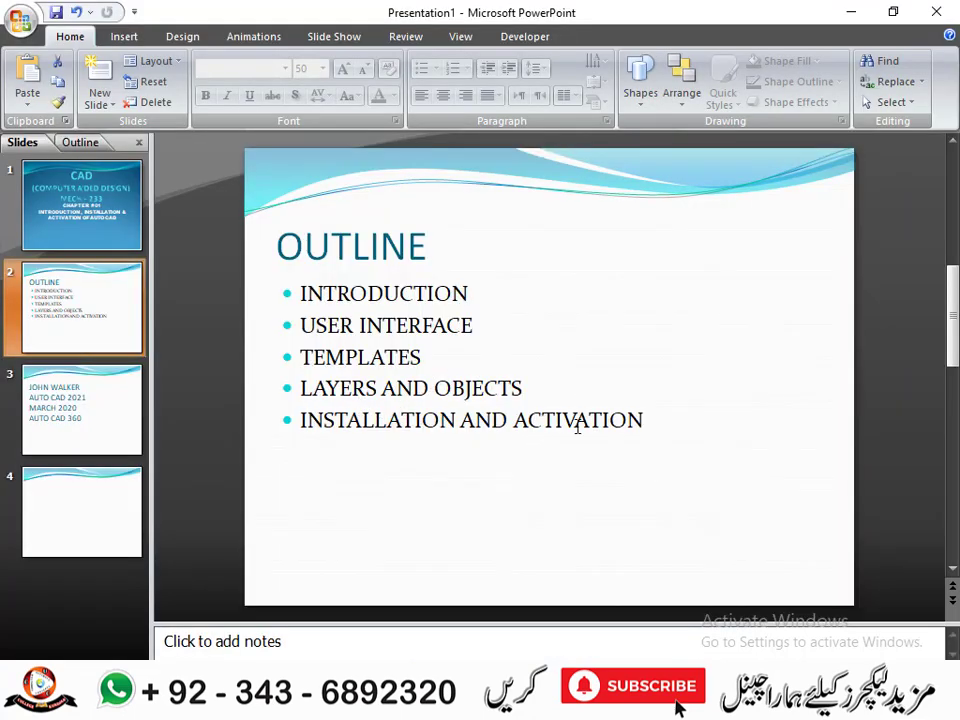
Highlight ACTIVATION on the OUTLINE slide, then restore the WinRAR archive window.
double_click(577, 424)
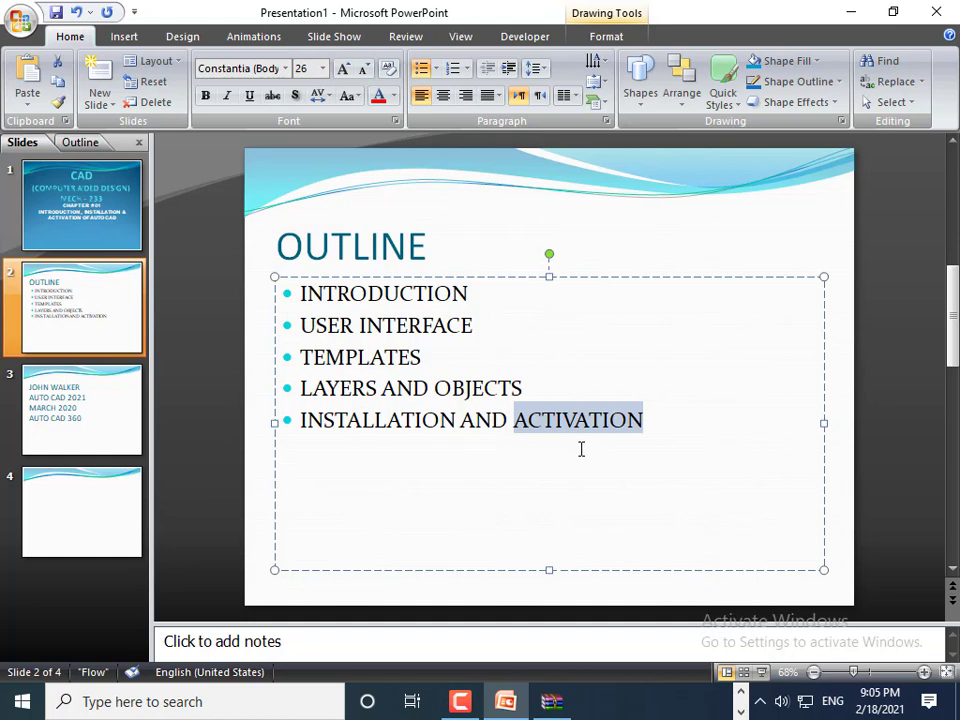
left_click(551, 701)
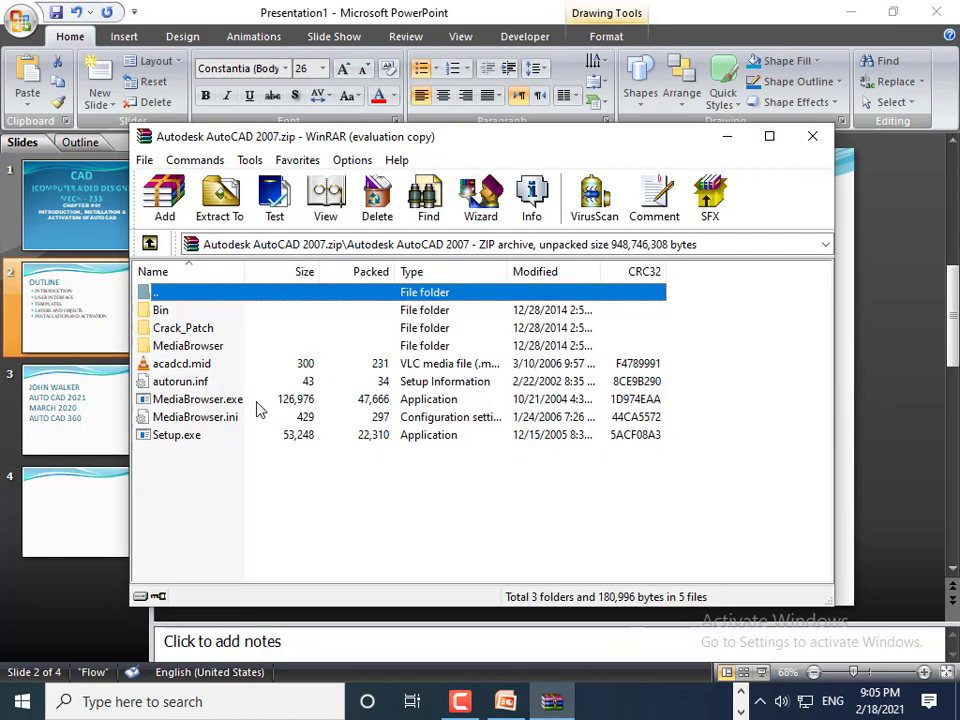
Open the archive's Crack_Patch folder and select its two DLLs and Readme.txt.
double_click(185, 328)
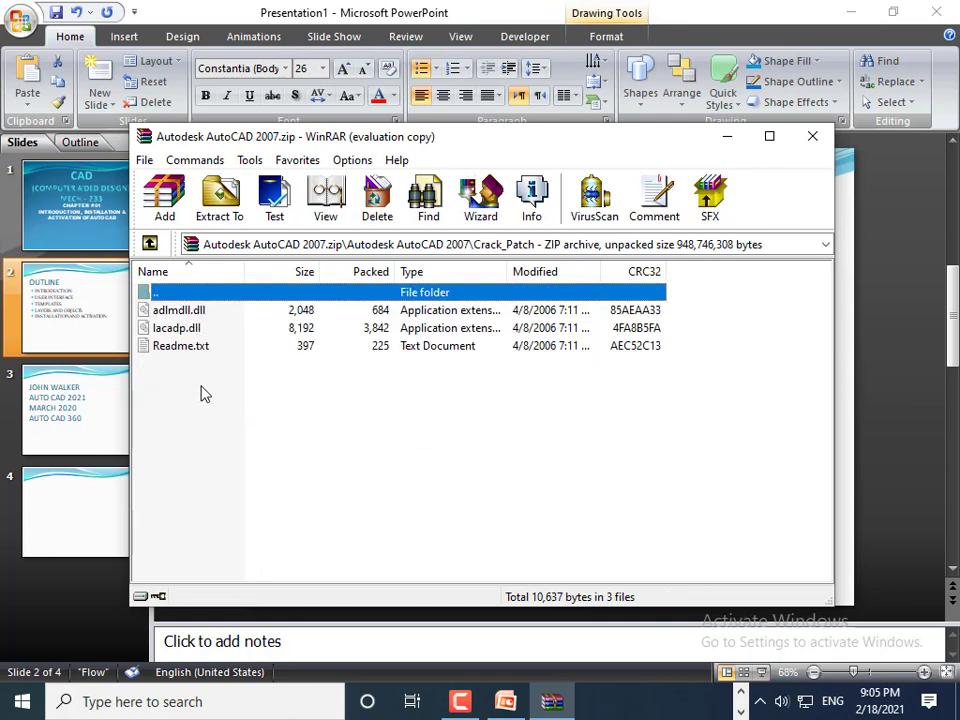
left_click_drag(688, 314, 676, 402)
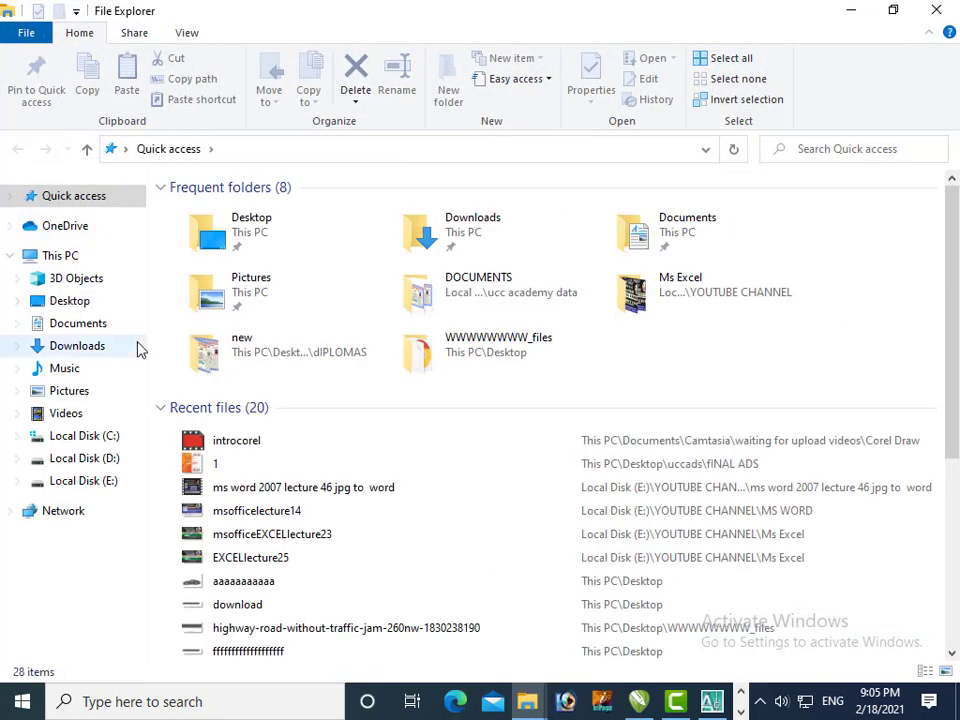
Browse to C:\Program Files (x86)\AutoCAD 2007, review its contents, then close Explorer.
double_click(81, 258)
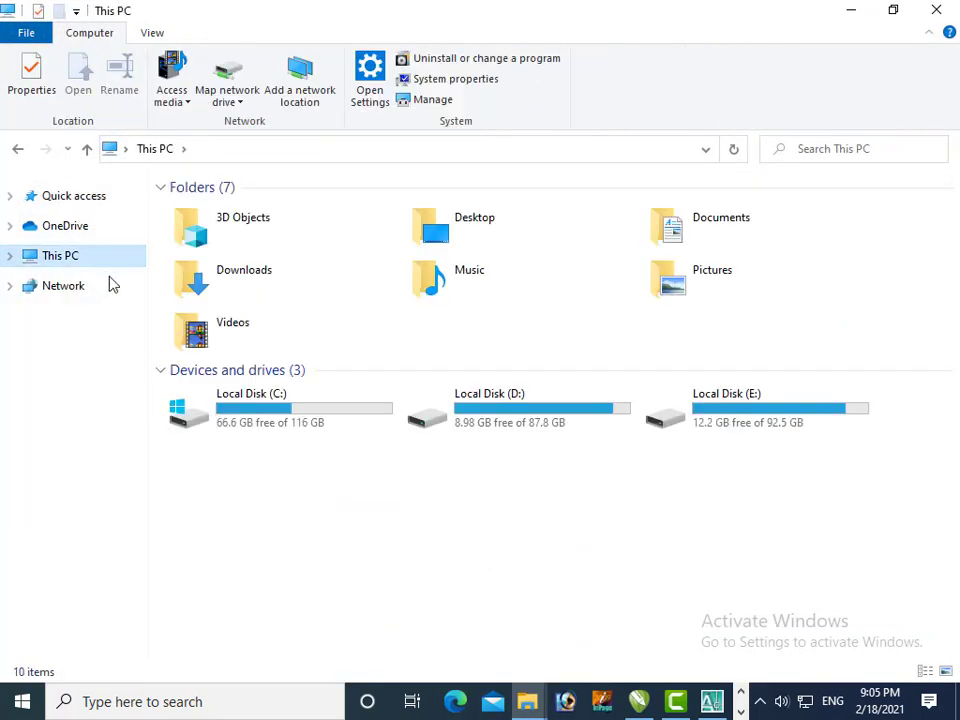
double_click(268, 421)
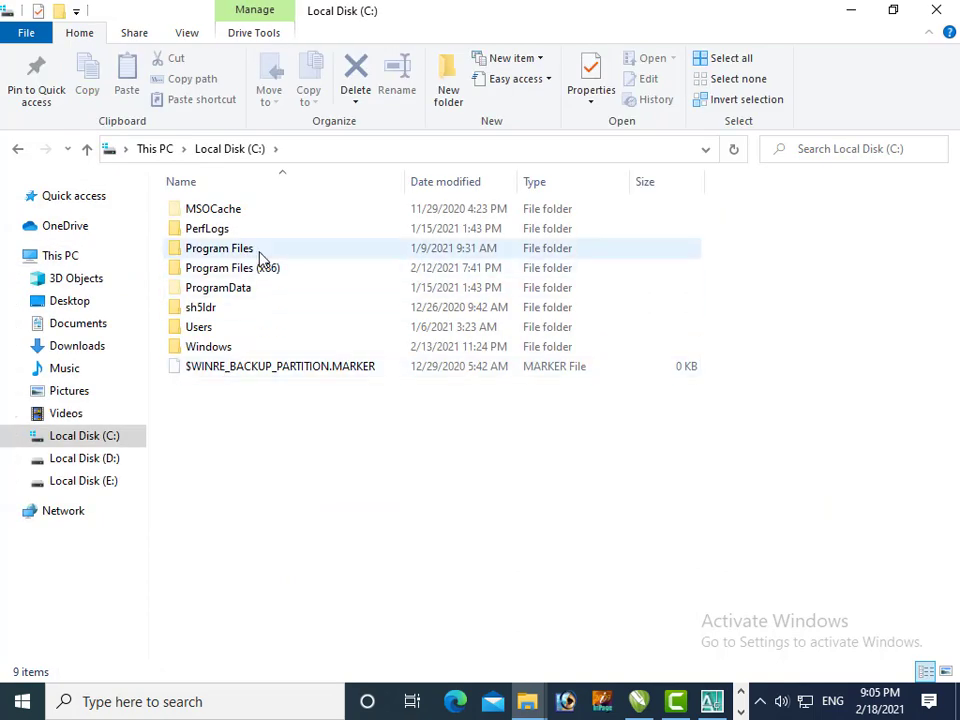
double_click(251, 255)
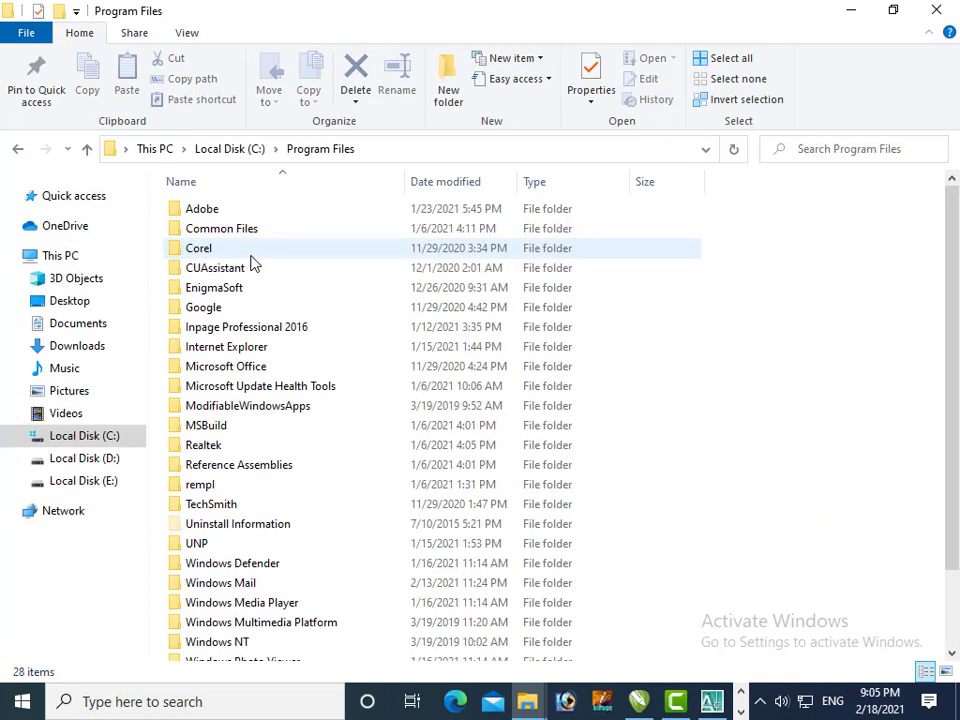
mouse_move(214, 288)
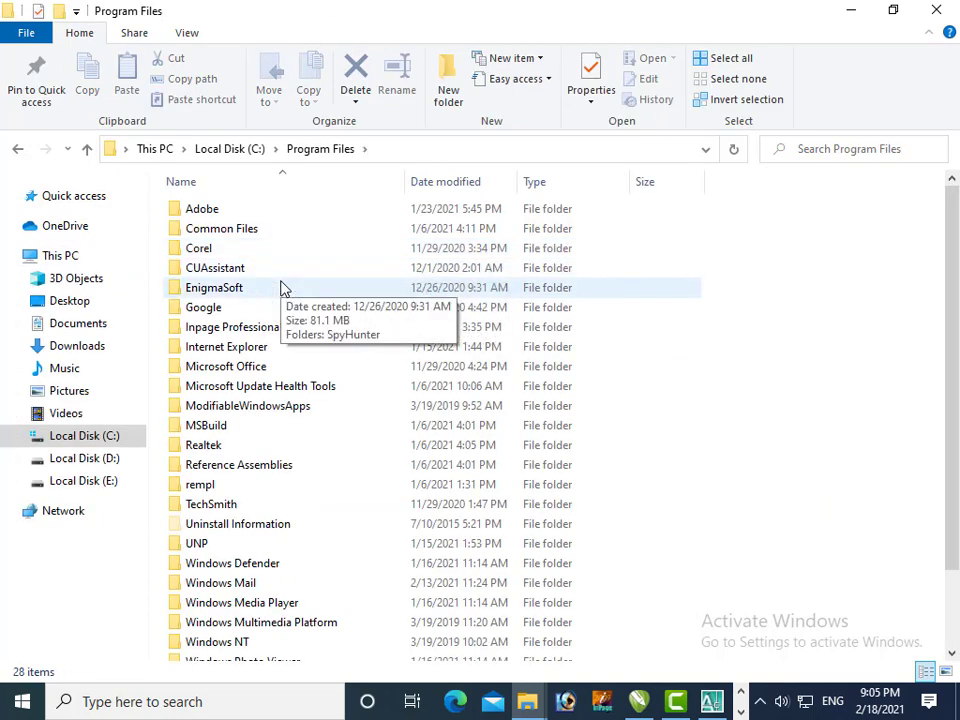
key("BackSpace")
key("Down")
key("Return")
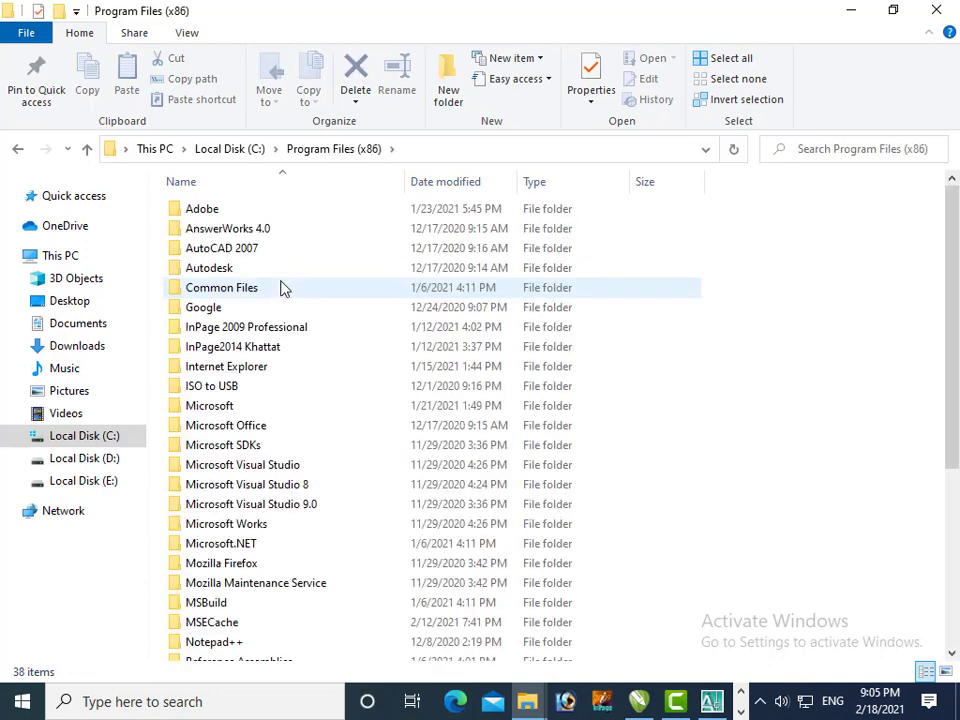
key("Down")
key("Down")
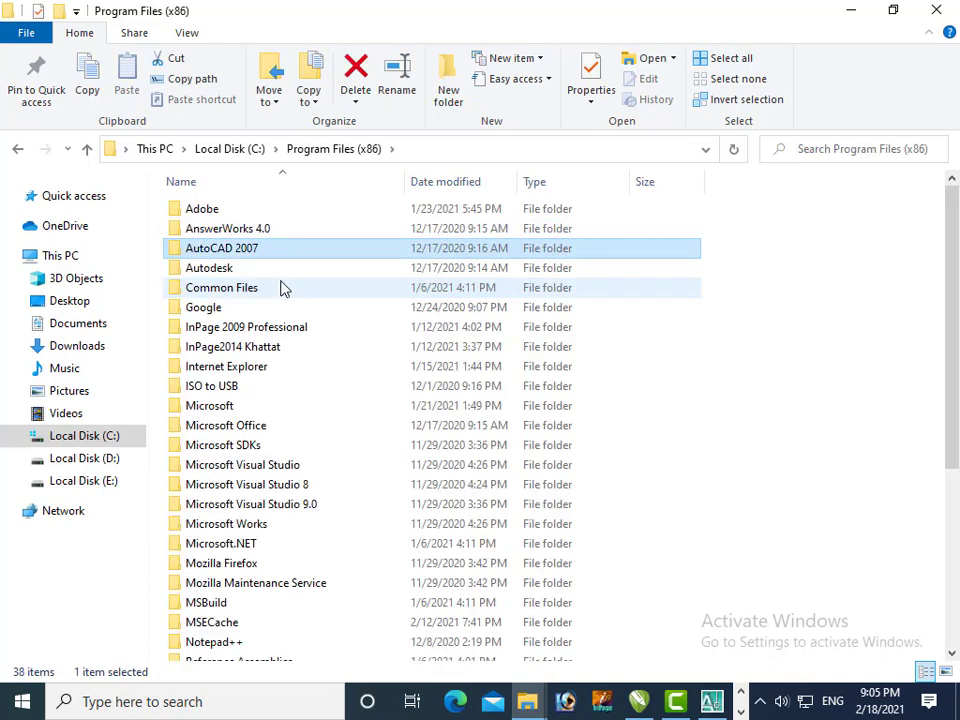
key("Return")
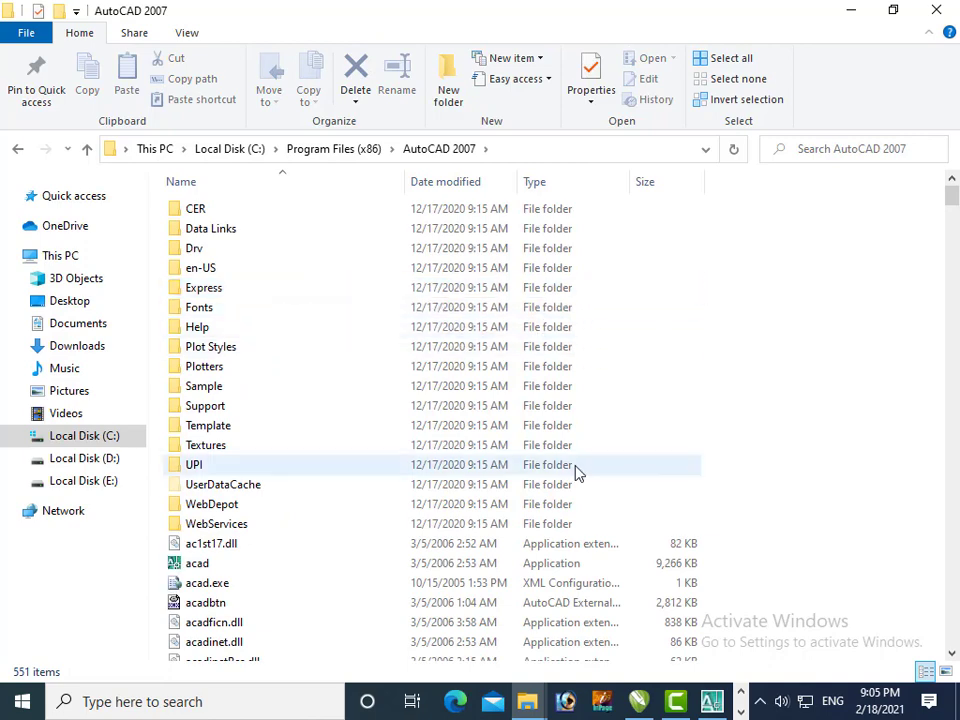
scroll(575, 472, "down", 3)
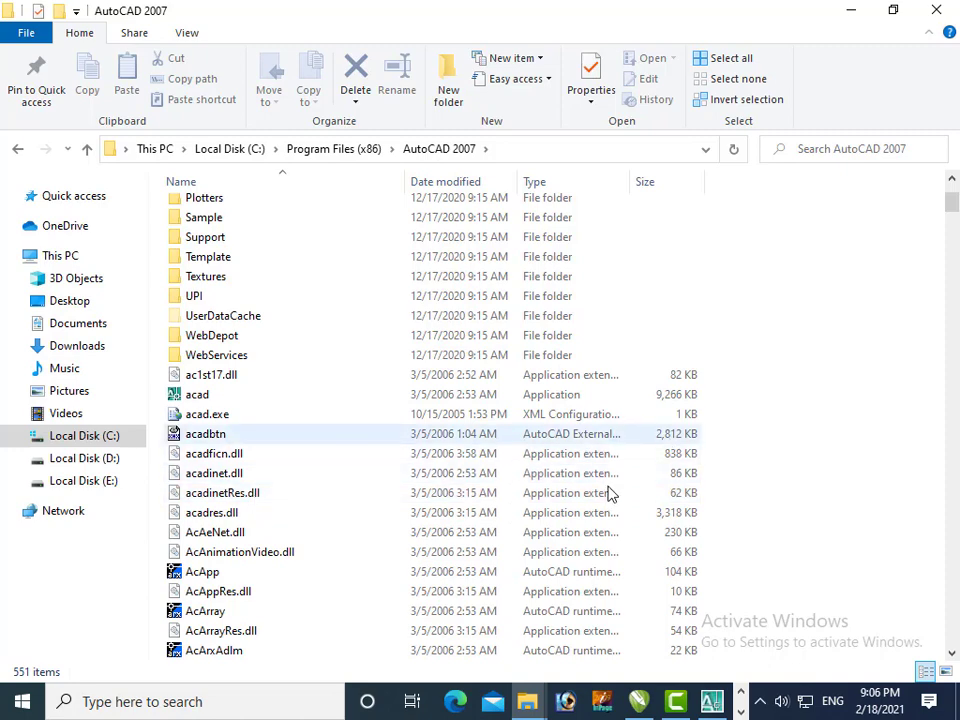
left_click(934, 12)
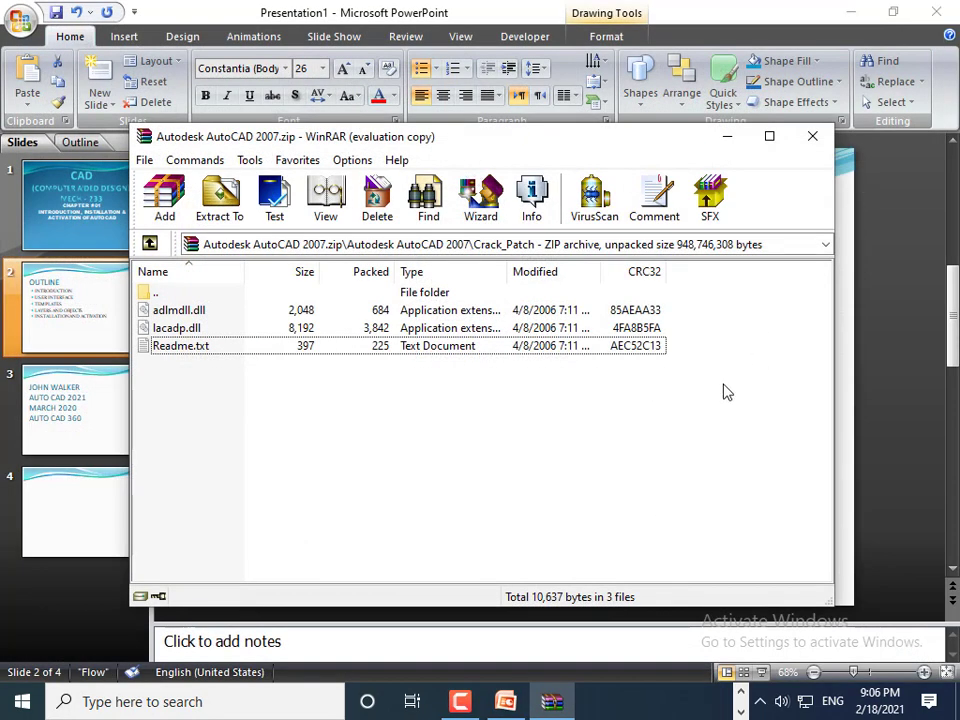
Switch from WinRAR back to the PowerPoint OUTLINE slide with Alt+Tab.
key("alt+Tab")
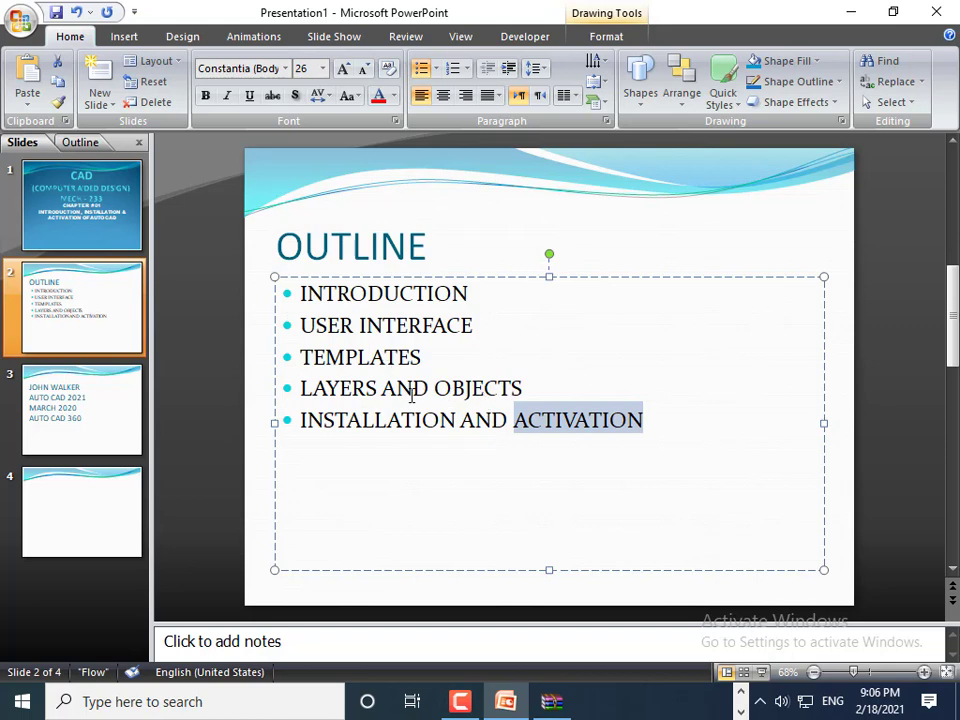
Highlight INSTALLATION on the OUTLINE slide, then go to the MECH-233 title slide.
double_click(378, 440)
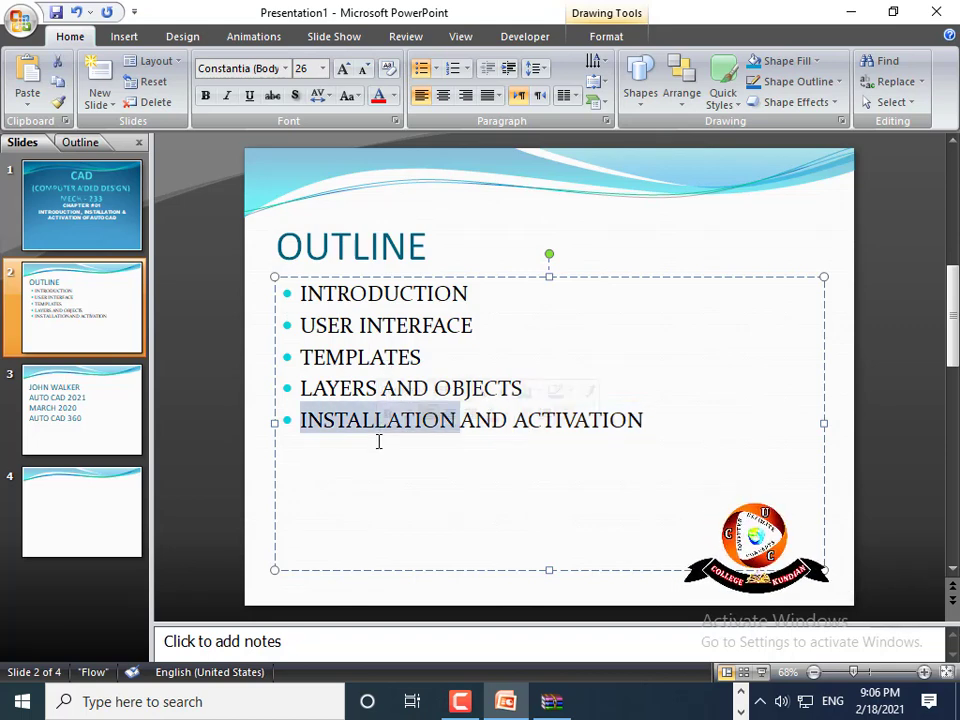
left_click(450, 461)
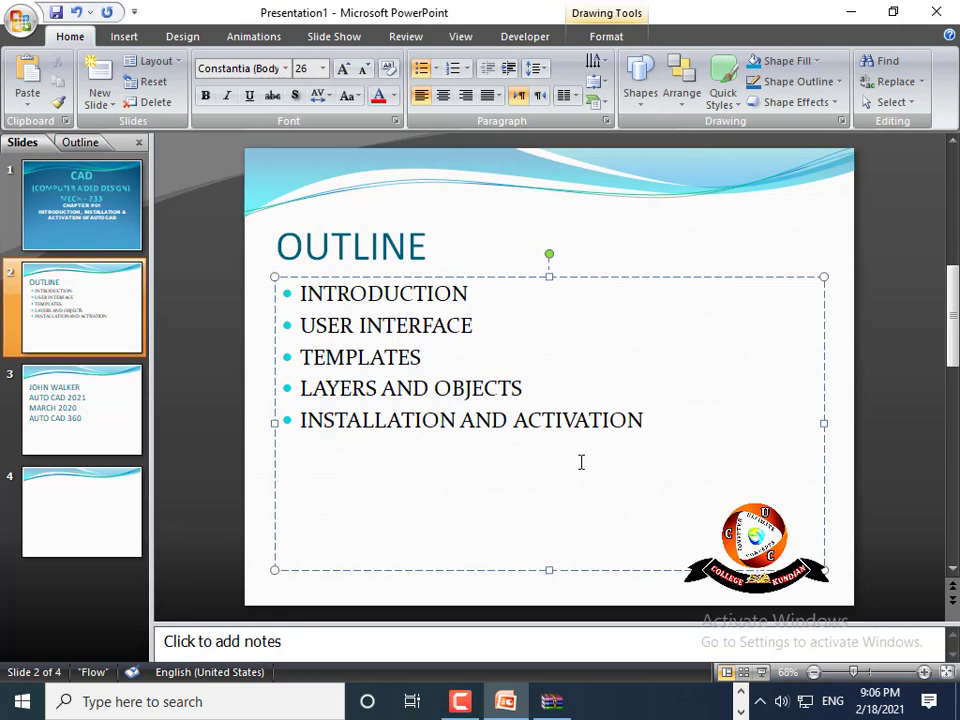
left_click(110, 203)
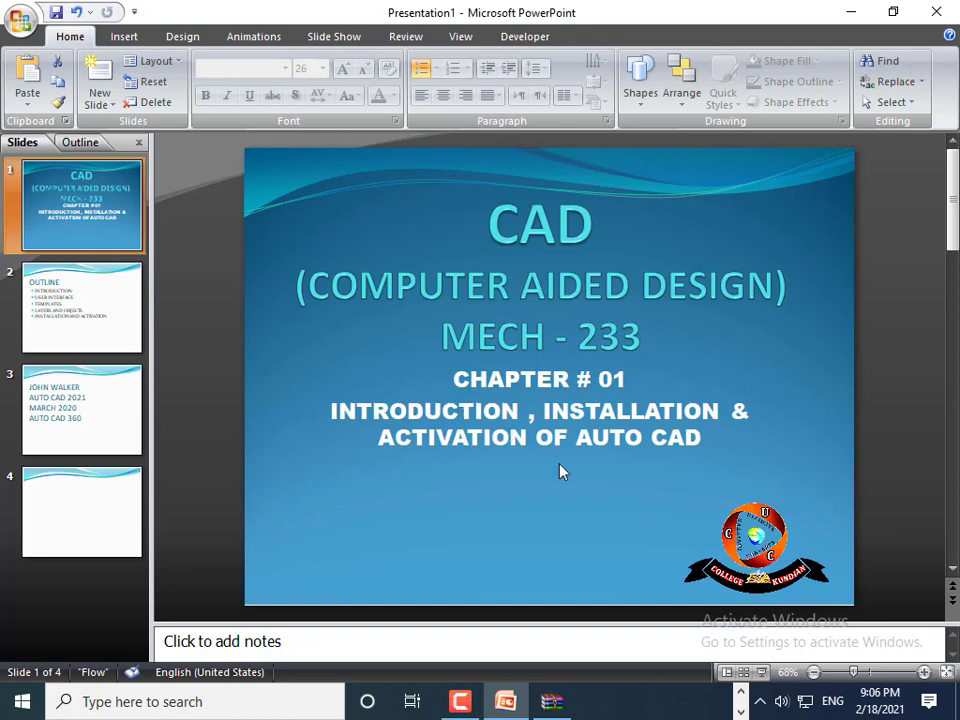